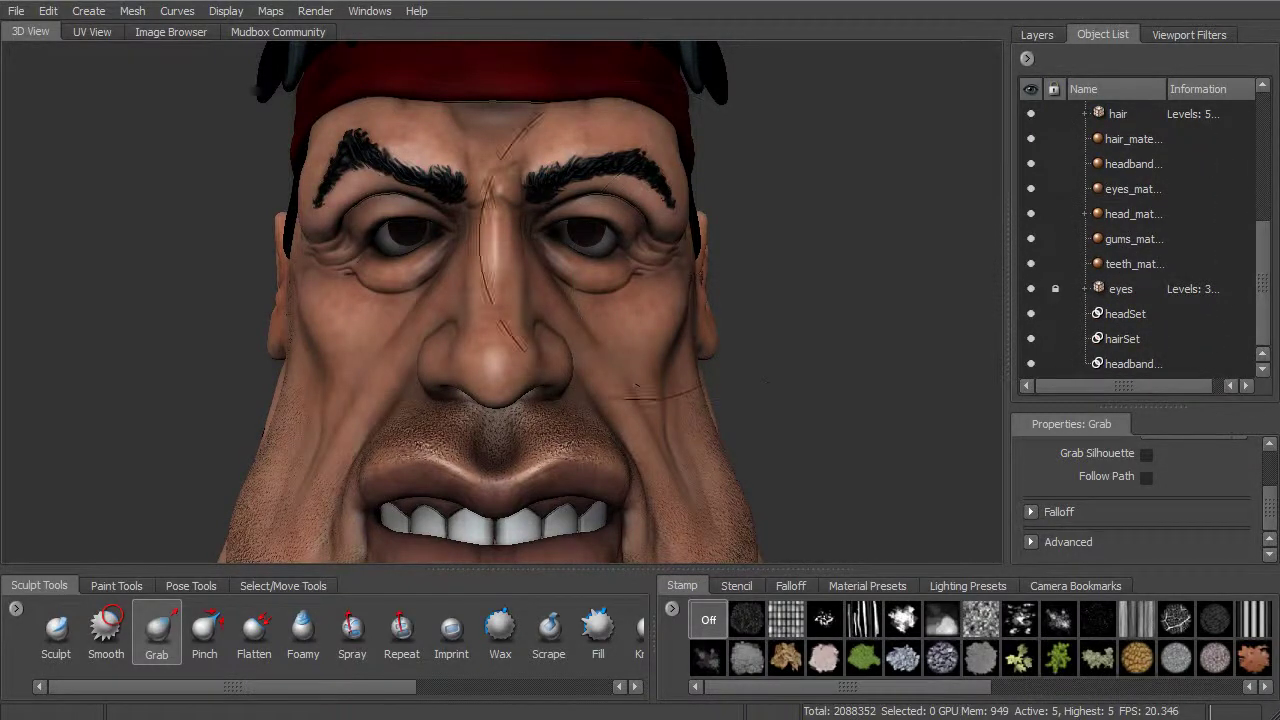
Step: Reshape the skin around the character's left eye with the Grab tool
left_click_drag(627, 239, 629, 245)
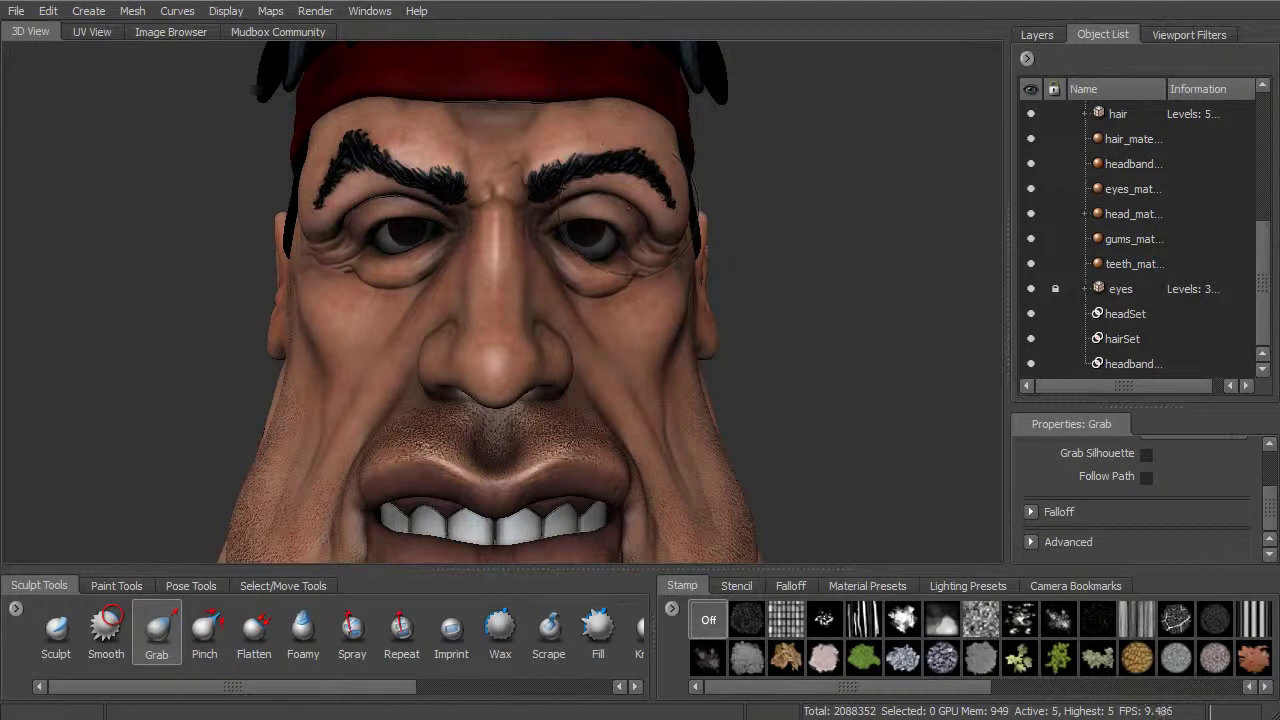
right_click_drag(634, 200, 440, 262, "alt")
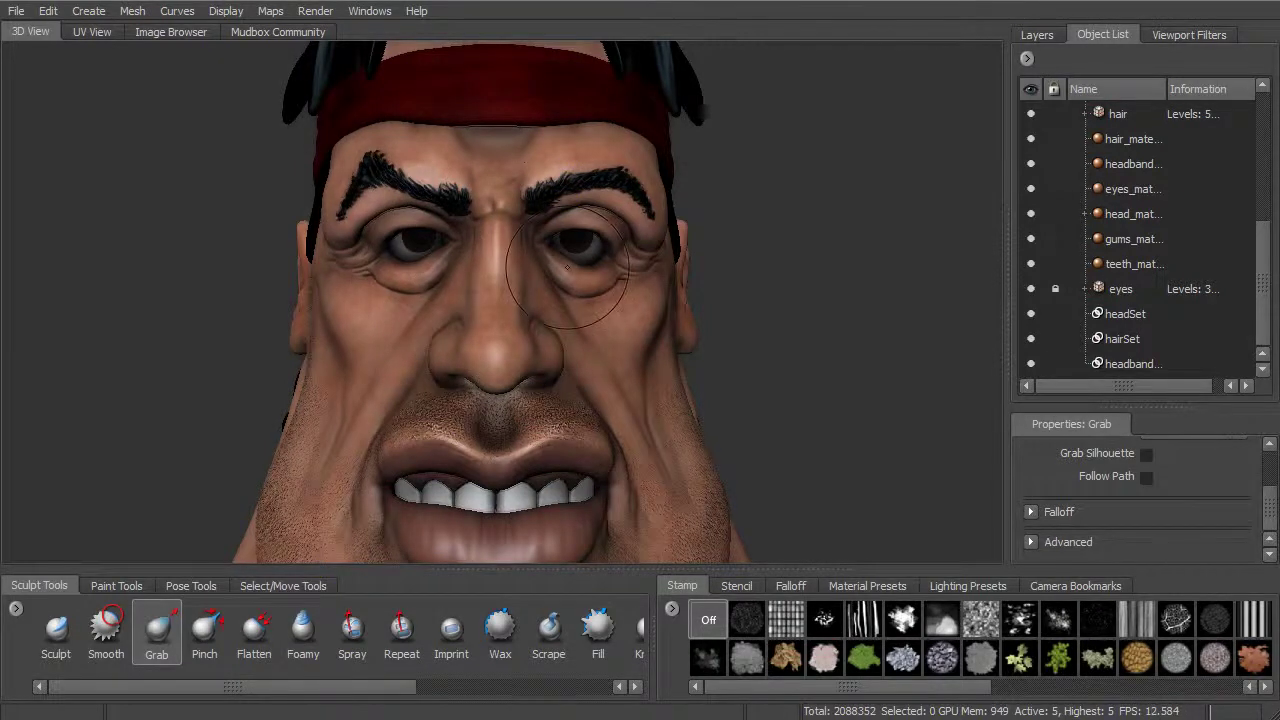
scroll(580, 386, "down", 4)
scroll(578, 390, "up", 4)
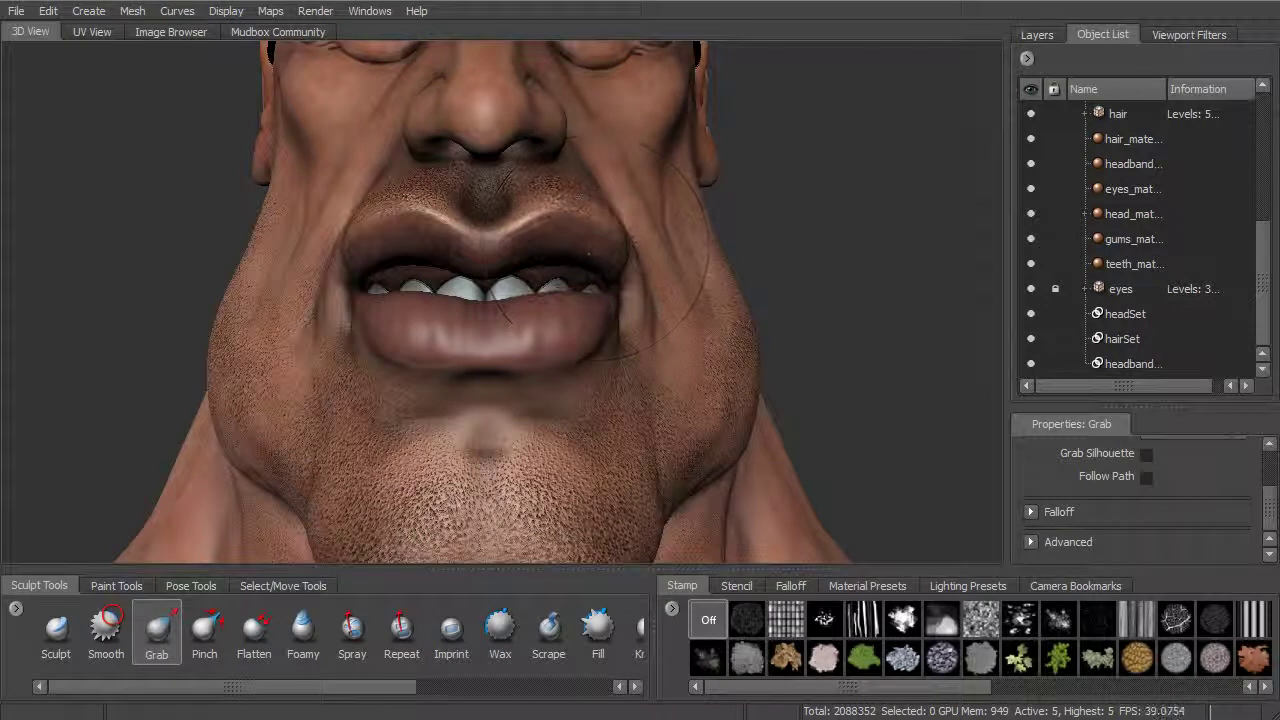
Step: Paint a freeze mask over the whole lower lip, extending into both mouth corners
left_click_drag(400, 688, 598, 688)
left_click(555, 625)
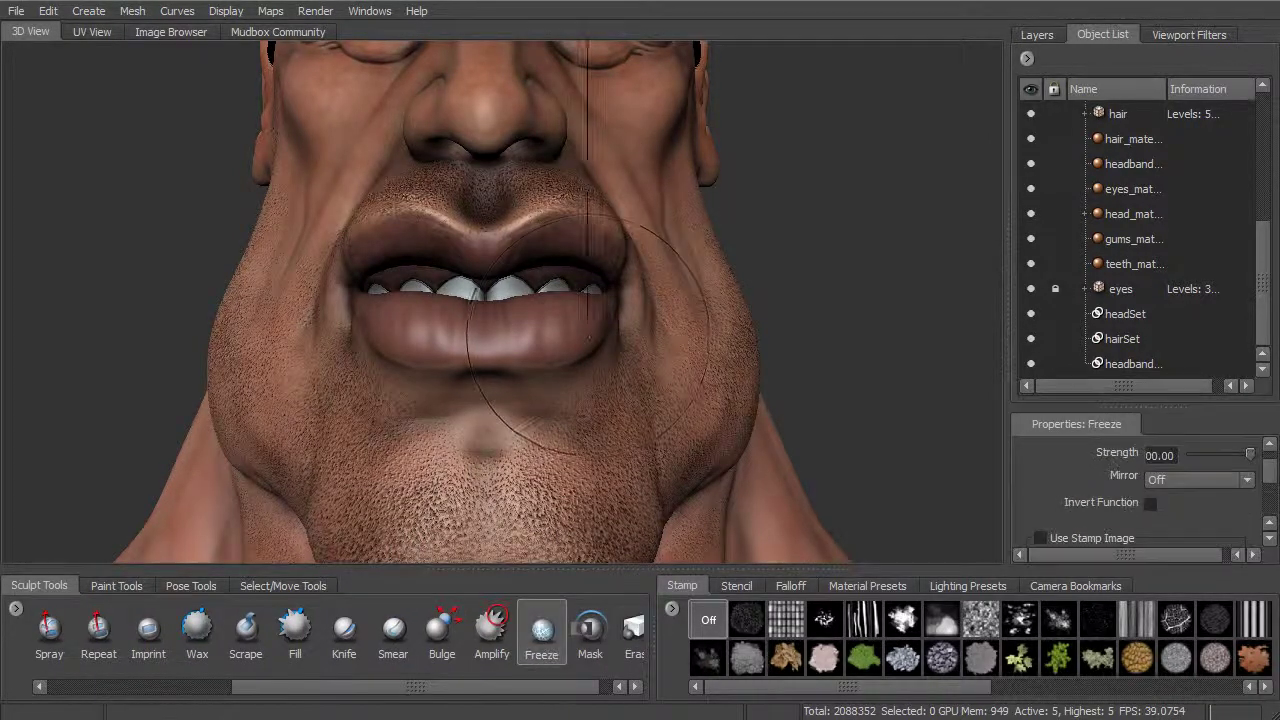
mouse_move(616, 327)
left_mouse_down("alt")
mouse_move(591, 384)
mouse_move(580, 374)
mouse_move(530, 415)
mouse_move(430, 425)
mouse_move(395, 408)
left_mouse_up("alt")
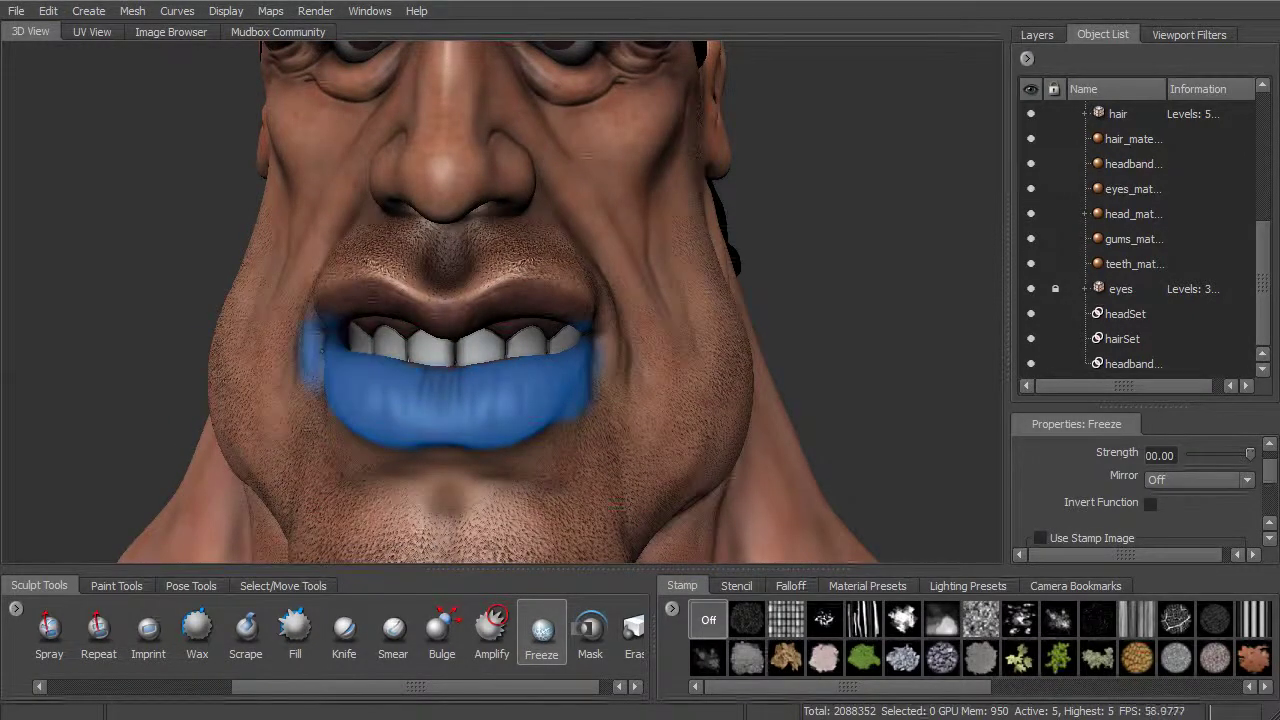
left_click_drag(322, 350, 285, 345, "alt")
right_click_drag(285, 345, 480, 300, "alt")
left_click_drag(480, 300, 500, 255, "alt")
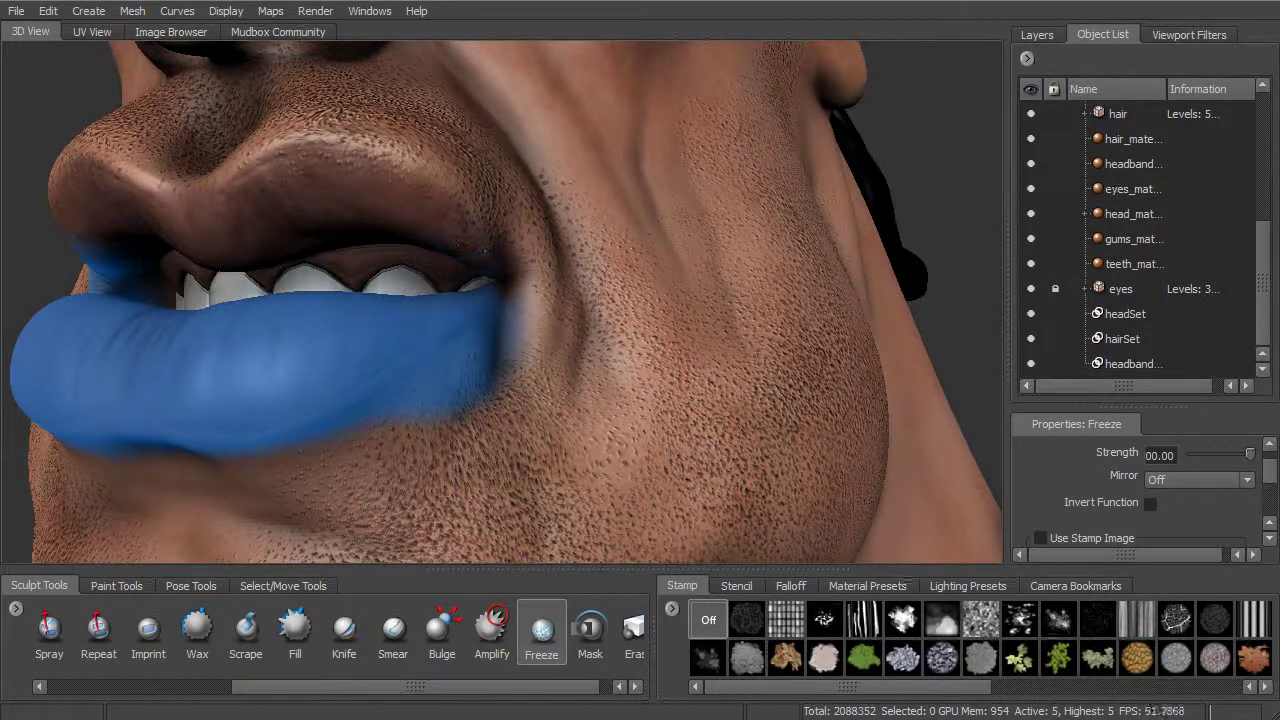
left_click_drag(494, 252, 582, 245, "alt")
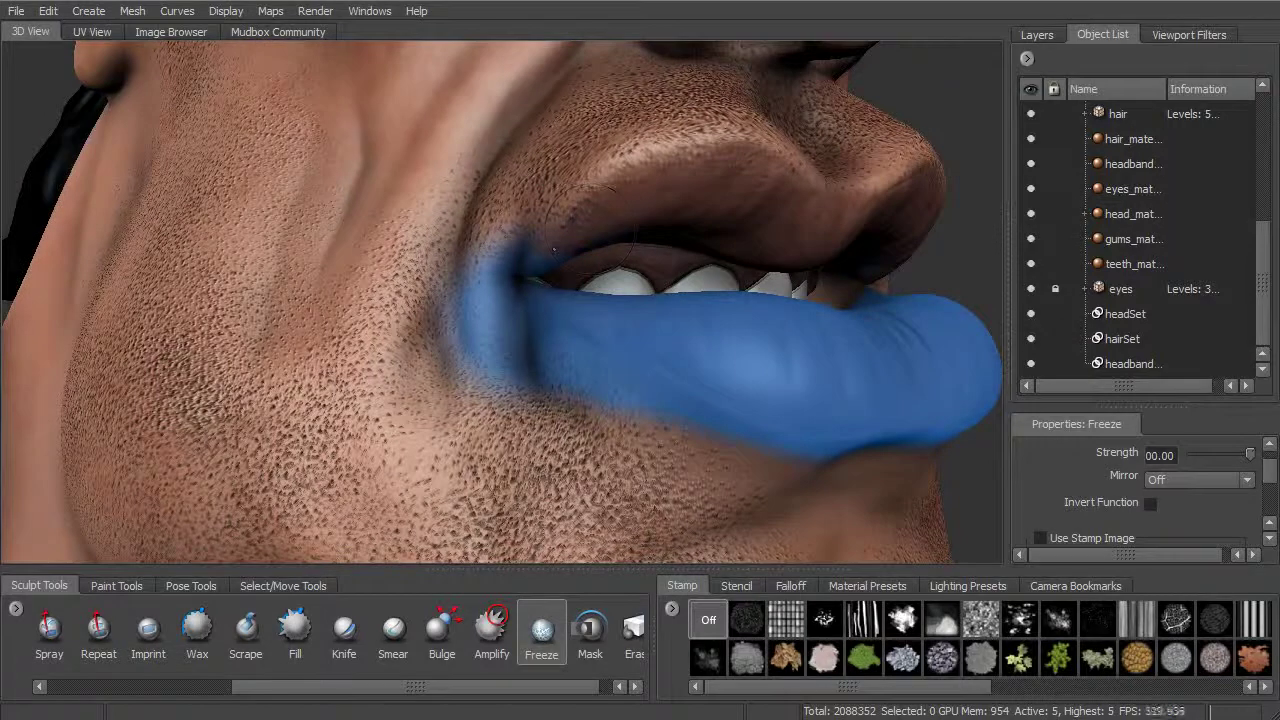
right_click_drag(543, 249, 450, 260, "alt")
left_click_drag(450, 260, 350, 268, "alt")
Step: Use the Grab tool to raise the upper lip on the character's left side
left_click_drag(294, 690, 86, 688)
left_click(157, 628)
mouse_move(690, 288)
left_mouse_down("alt")
mouse_move(590, 305)
mouse_move(577, 287)
left_mouse_up("alt")
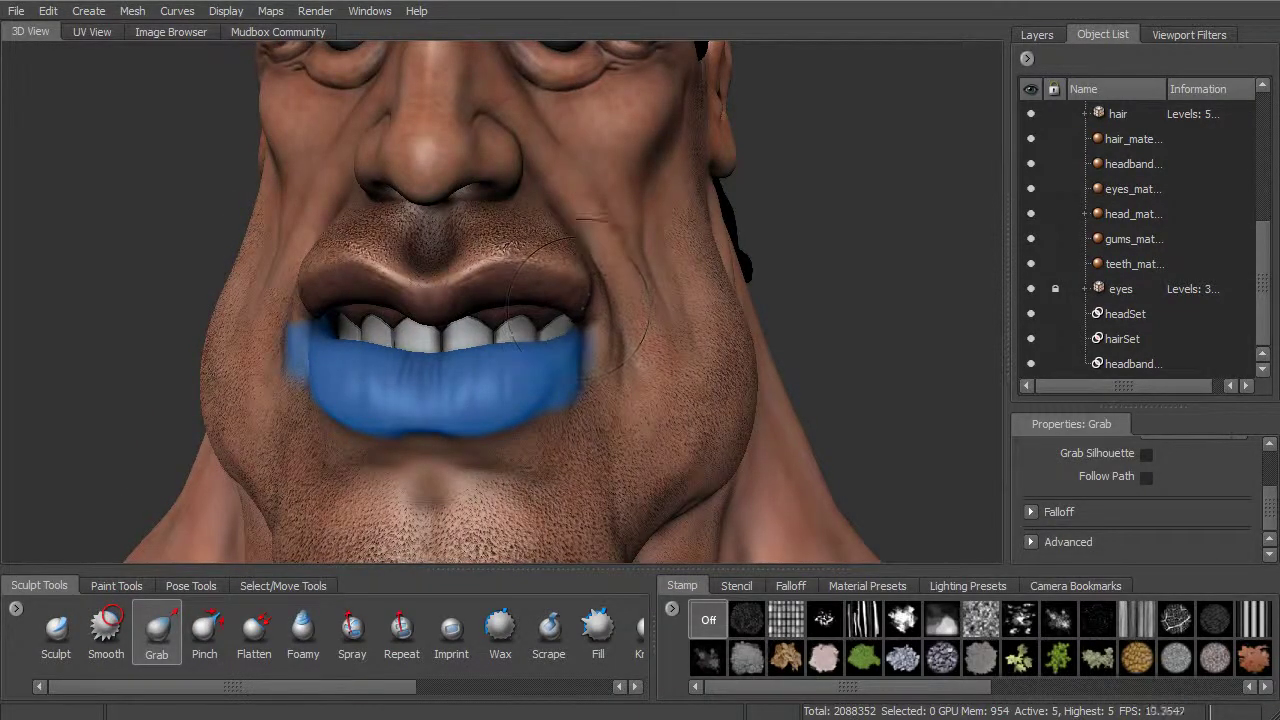
left_click_drag(577, 306, 603, 287, "alt")
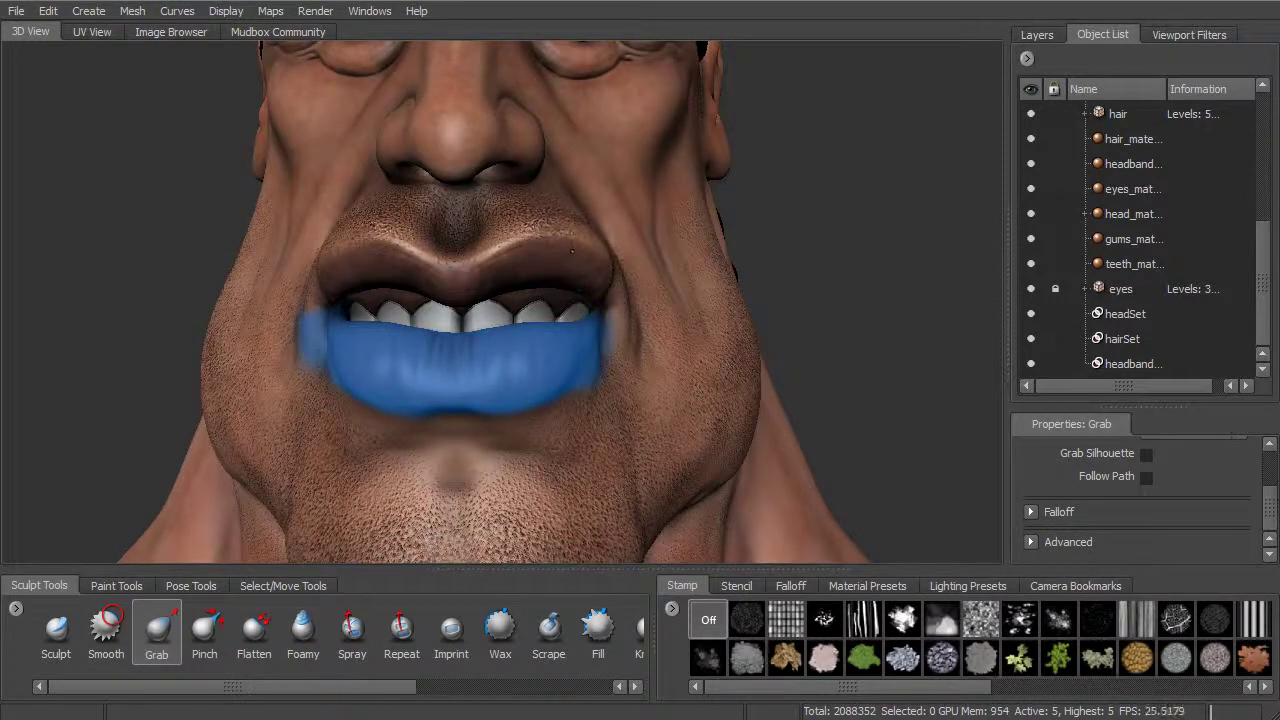
left_click_drag(560, 230, 565, 235, "alt")
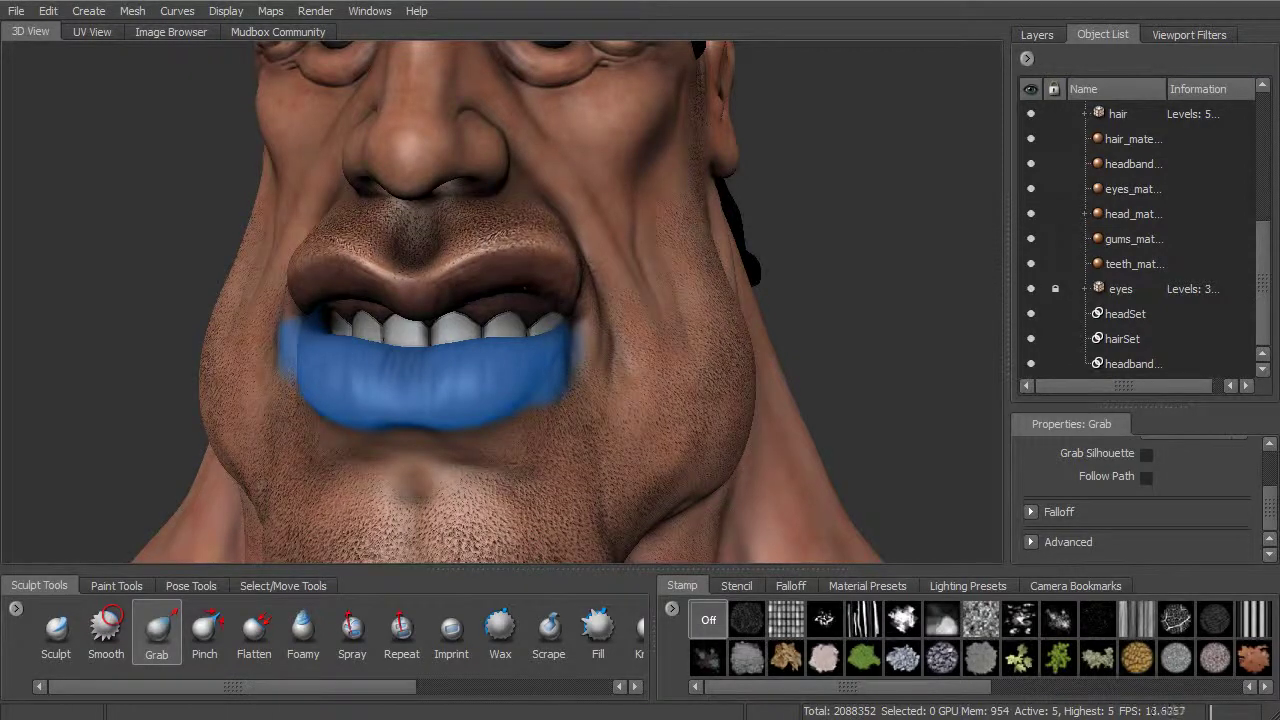
left_click_drag(543, 250, 552, 268, "alt")
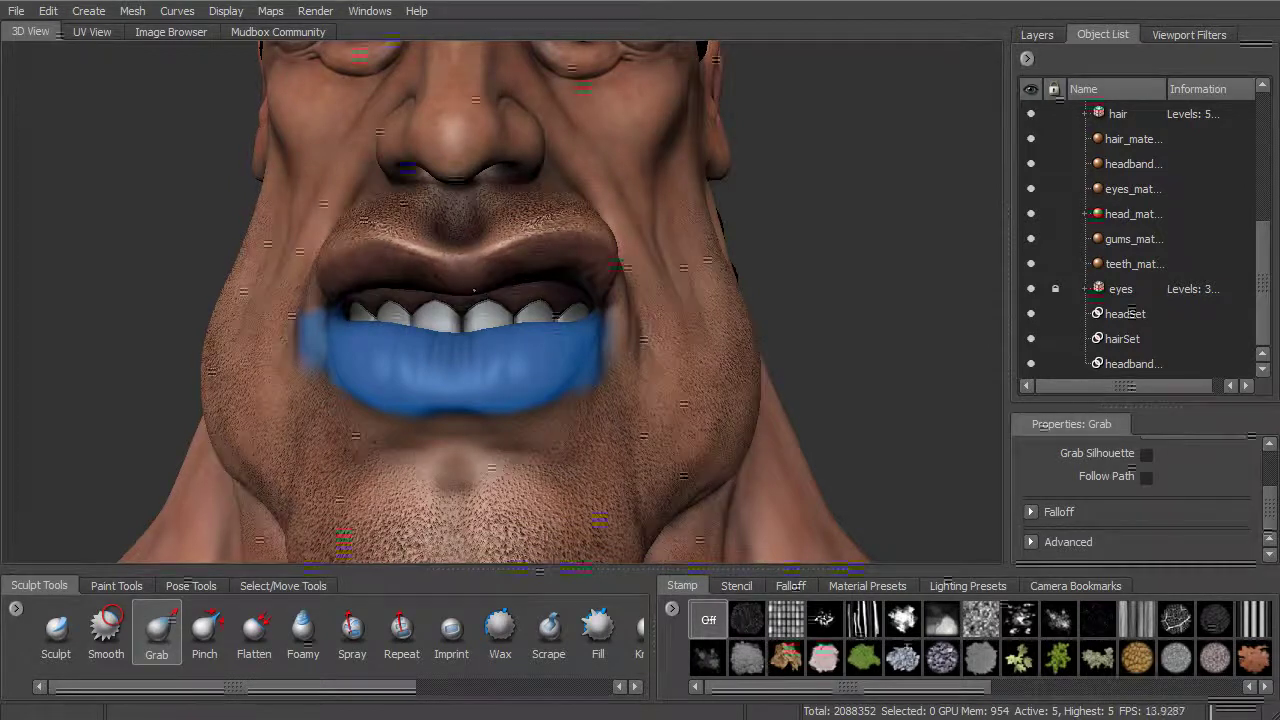
left_click_drag(506, 276, 536, 269, "alt")
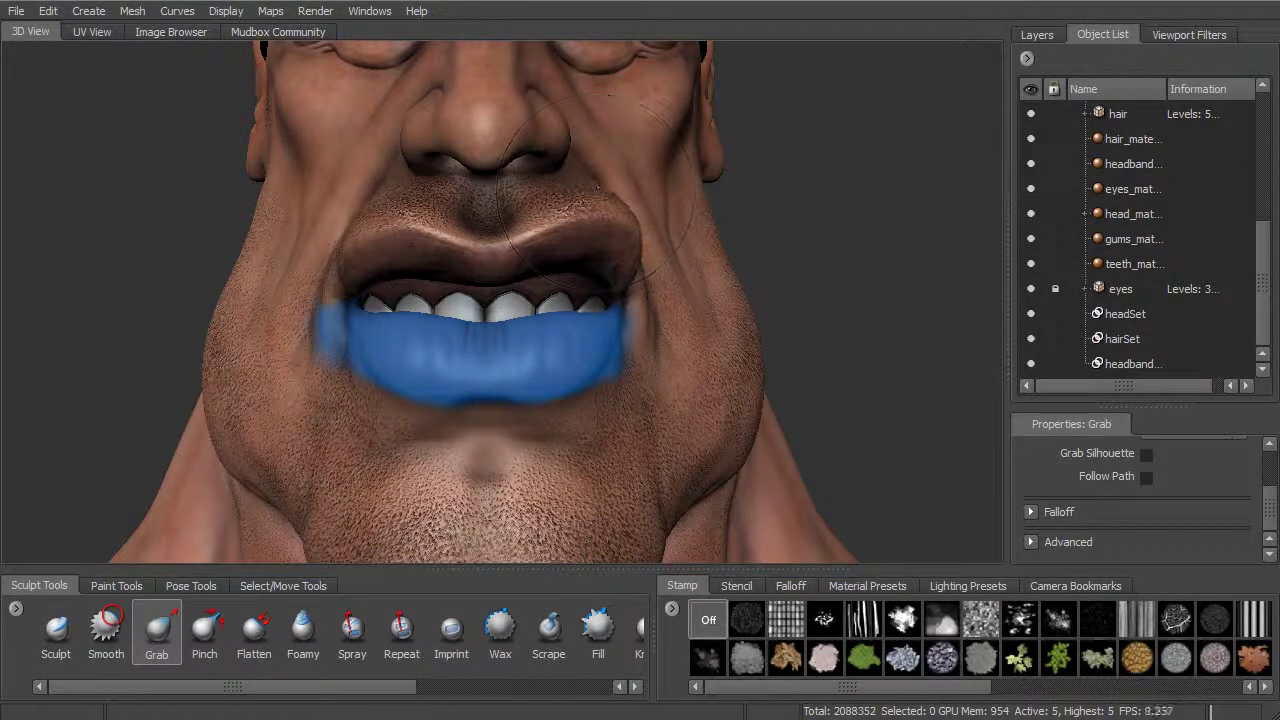
Step: Refine the raised upper lip corner and the adjoining cheek fold on the character's left side with Grab
right_click_drag(624, 199, 574, 118, "alt")
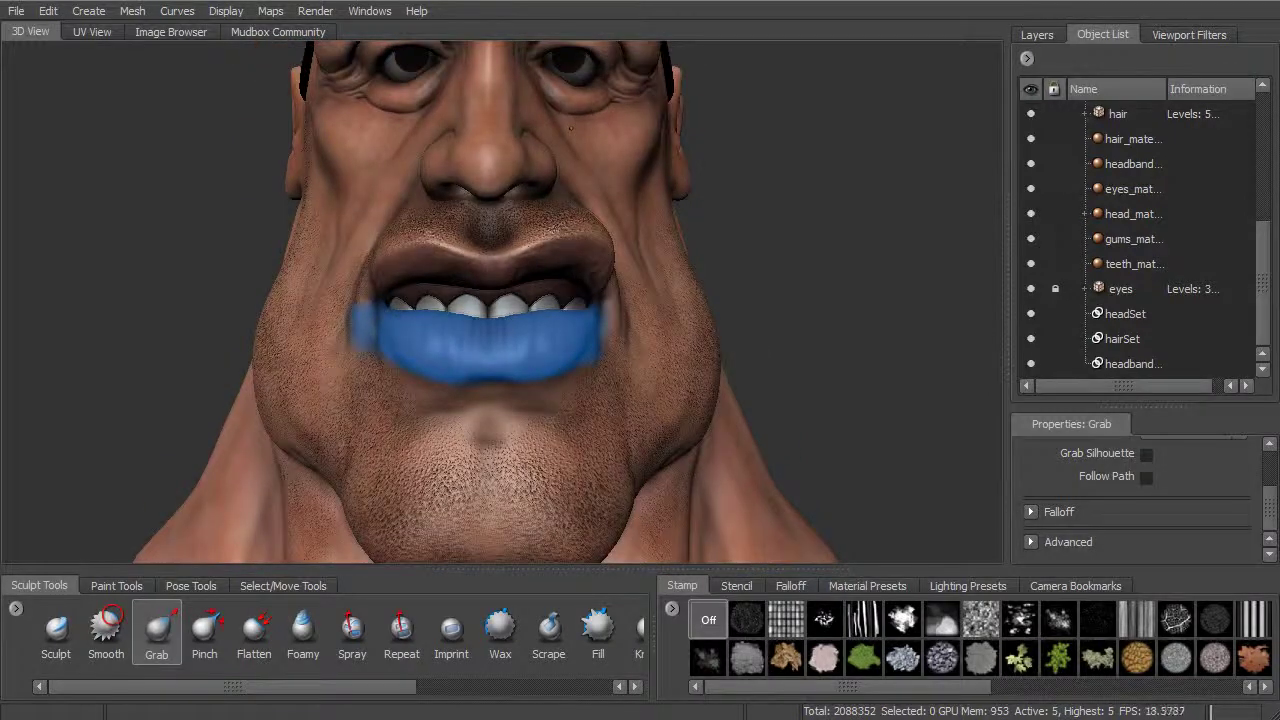
left_click_drag(611, 210, 568, 238, "alt")
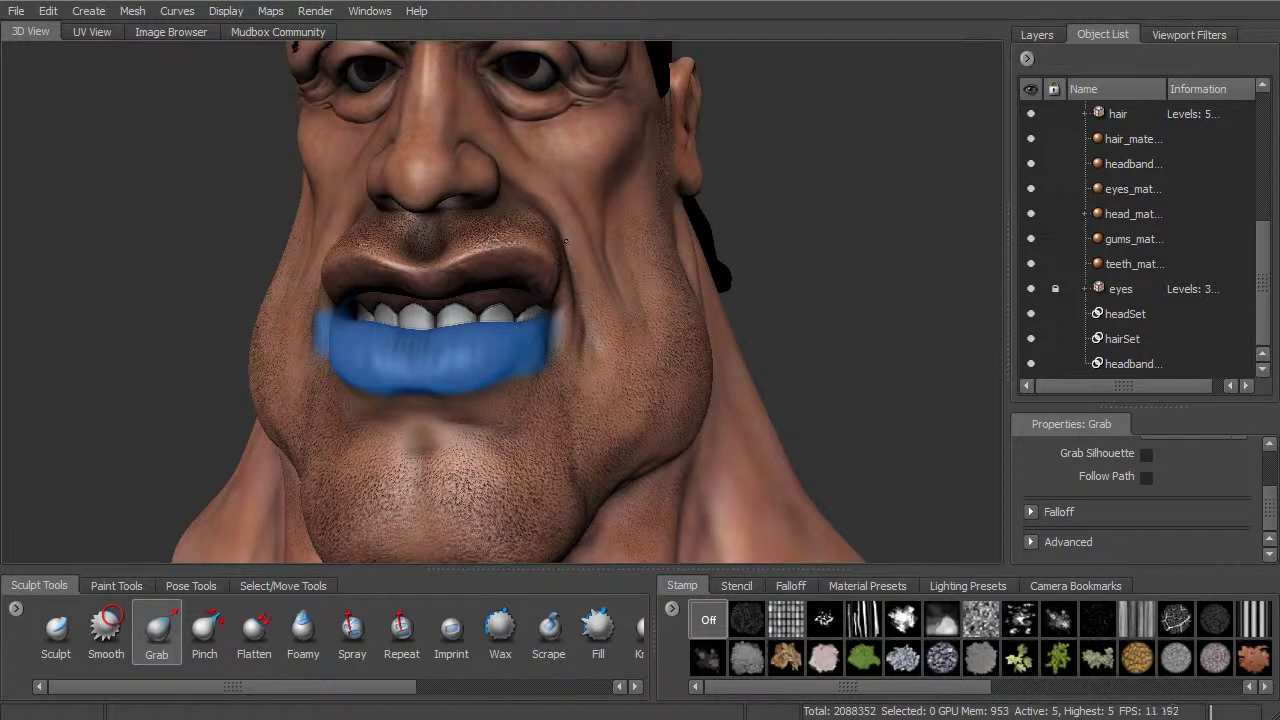
right_click_drag(575, 258, 530, 240, "alt")
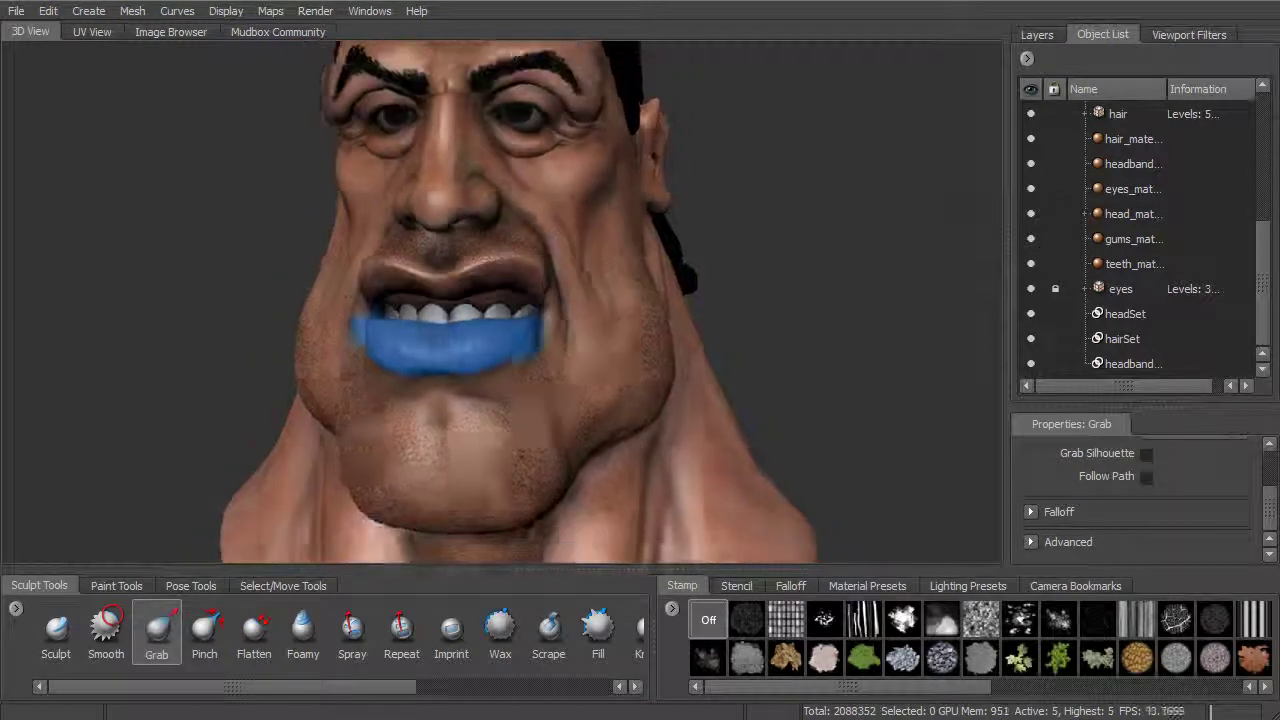
left_click_drag(530, 240, 585, 243, "alt")
right_click_drag(585, 243, 665, 260, "alt")
left_click_drag(665, 260, 685, 225, "alt")
left_click_drag(512, 225, 442, 232, "alt")
Step: Invert the freeze and clear the mask from the skin beside and below the lower lip down to the chin
left_click(48, 11)
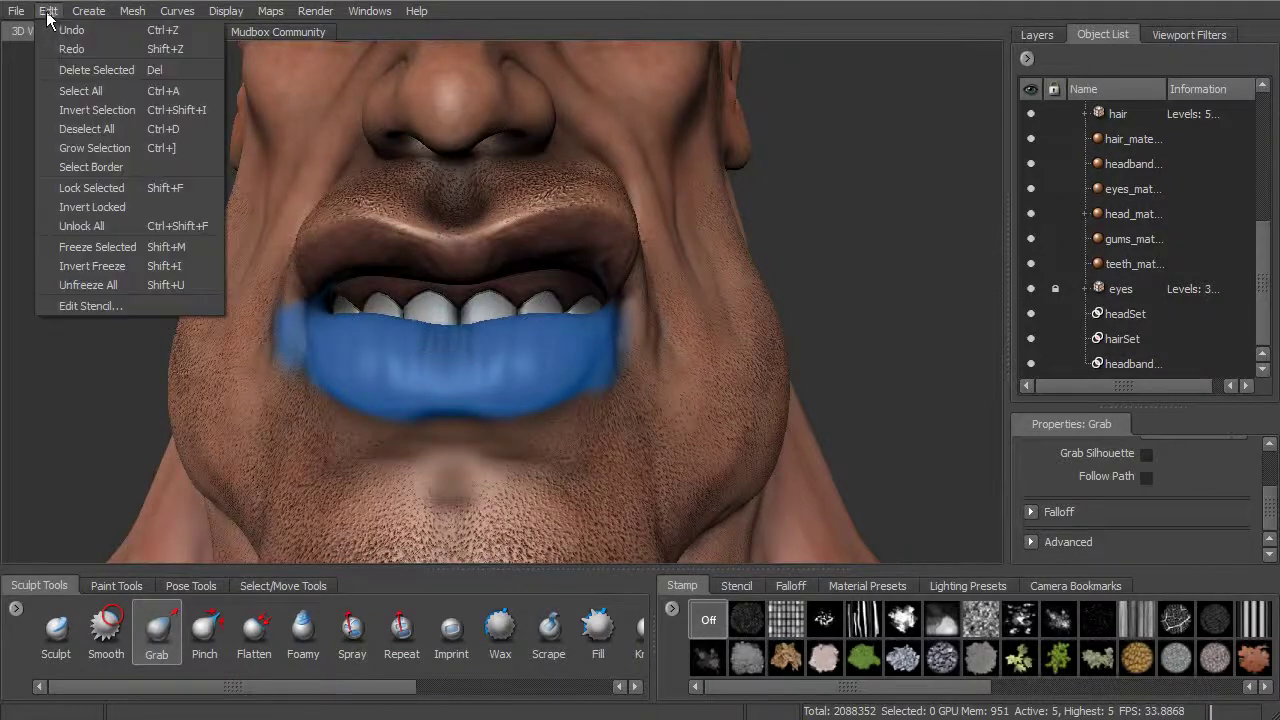
left_click(92, 266)
left_click_drag(650, 383, 625, 361, "alt")
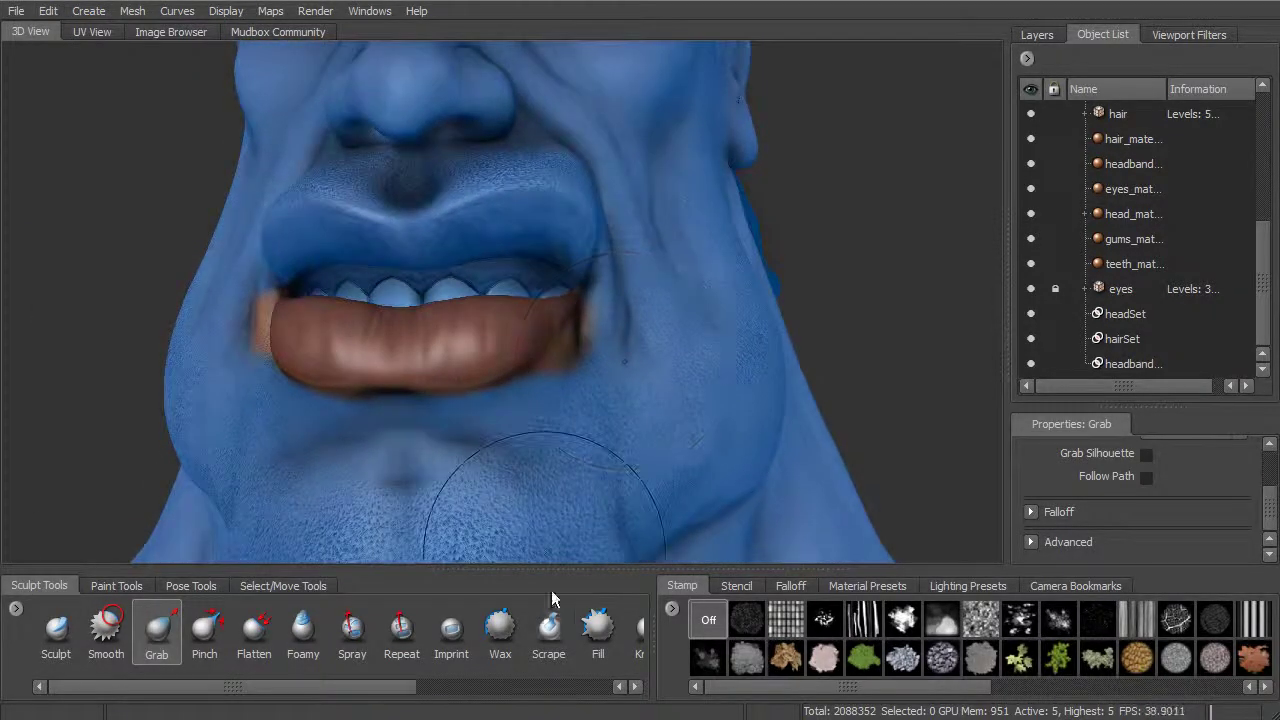
left_click_drag(405, 683, 589, 683)
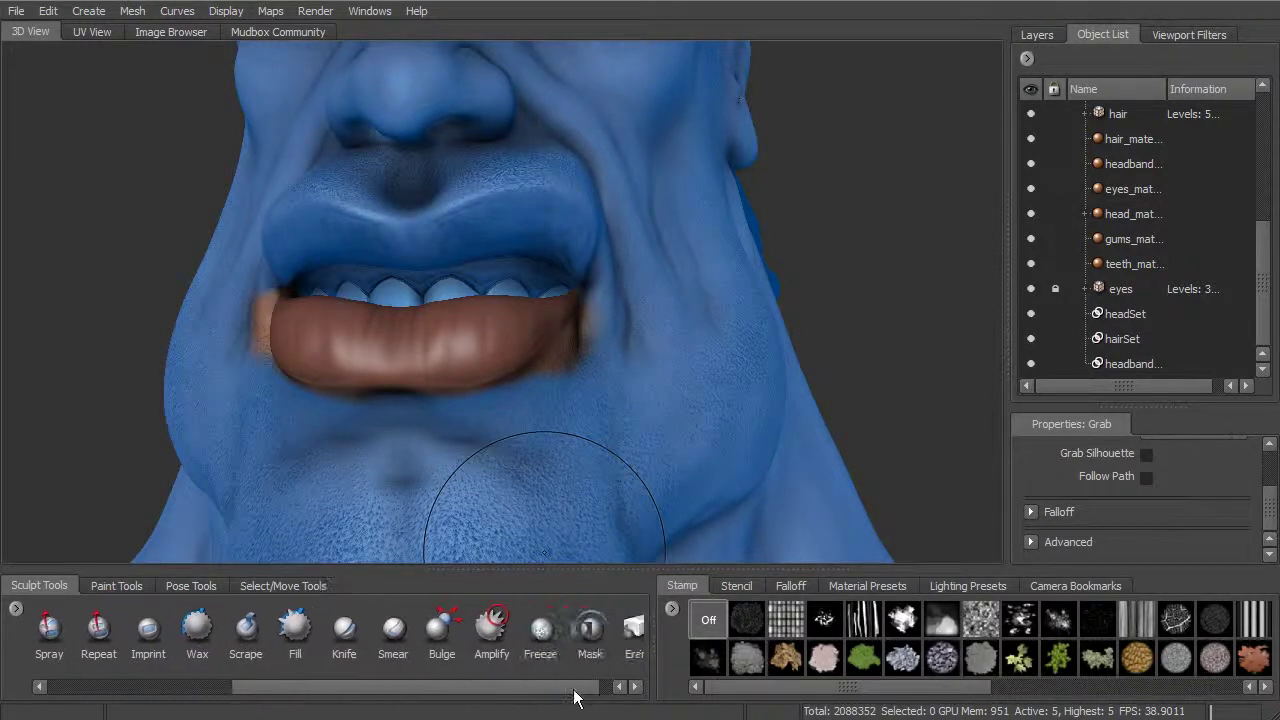
left_click(540, 640)
left_click(582, 392)
mouse_move(593, 350)
left_mouse_down()
mouse_move(525, 398)
mouse_move(346, 421)
left_mouse_up()
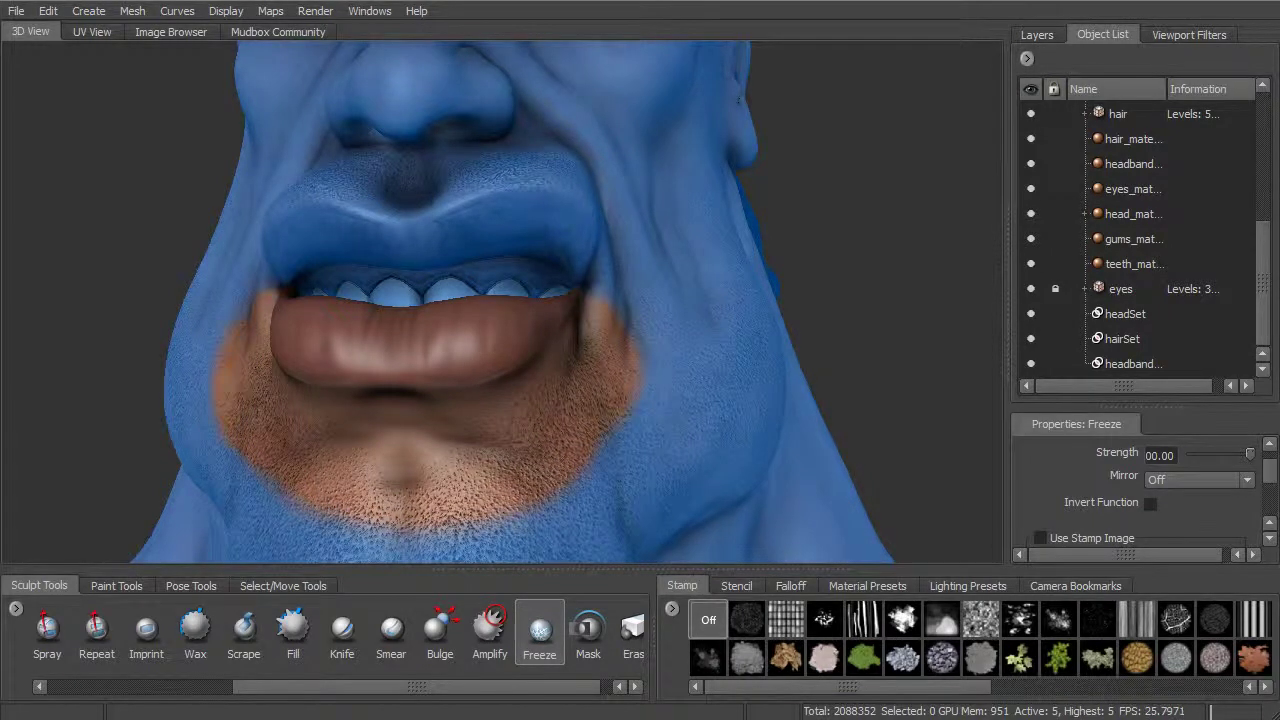
Step: Pull the unfrozen lower lip upward on the character's left side with the Grab tool
left_click_drag(265, 690, 98, 686)
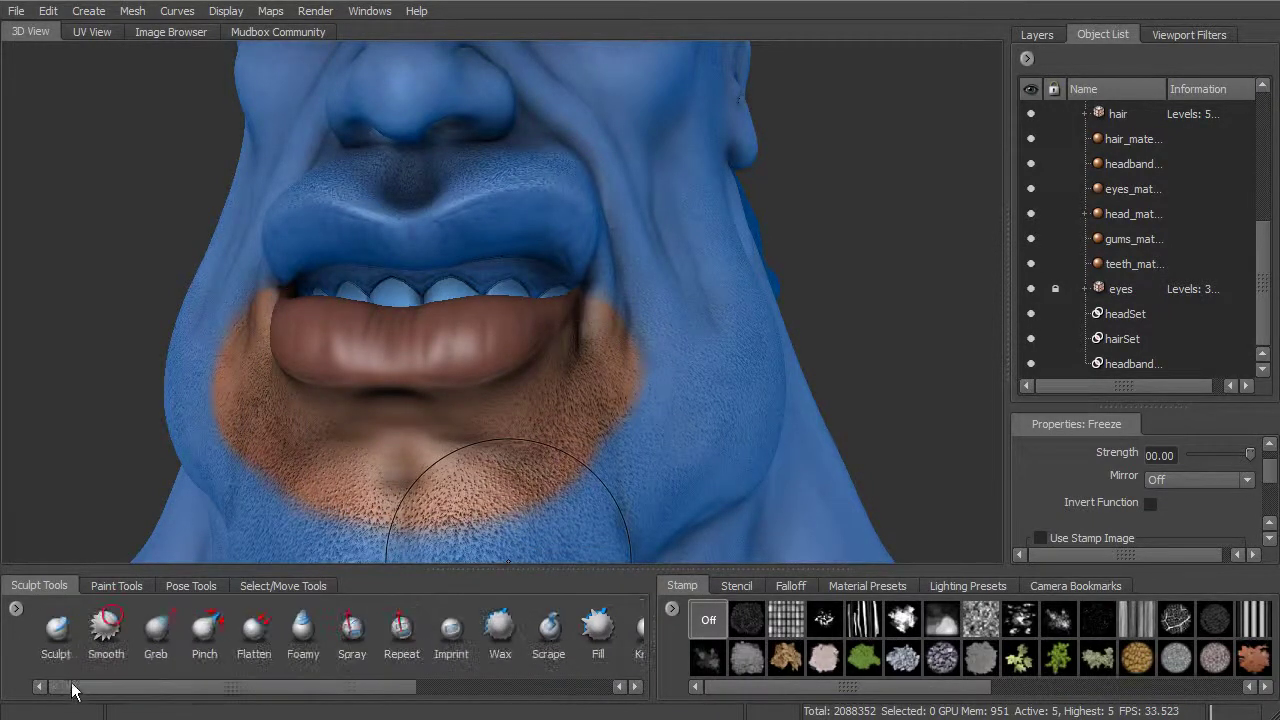
left_click(155, 659)
left_click_drag(430, 486, 505, 420, "alt")
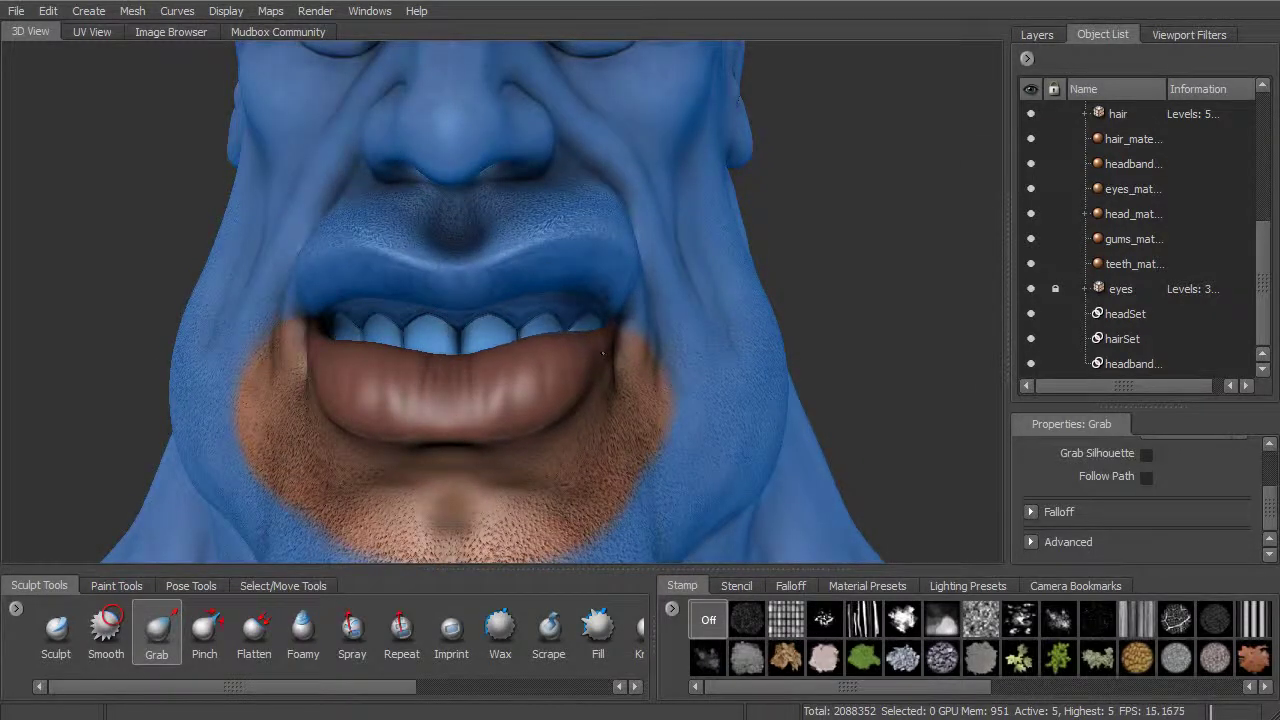
mouse_move(530, 398)
left_mouse_down("alt")
mouse_move(560, 382)
mouse_move(548, 371)
left_mouse_up("alt")
left_click_drag(570, 300, 594, 280)
mouse_move(506, 331)
left_mouse_down()
mouse_move(503, 309)
mouse_move(518, 348)
mouse_move(650, 350)
left_mouse_up()
Step: Touch up the freeze mask inside the mouth behind the lower lip on the character's left side
left_click_drag(785, 264, 620, 520, "alt")
left_click_drag(401, 687, 583, 683)
left_click(544, 632)
left_click_drag(820, 460, 827, 427, "alt")
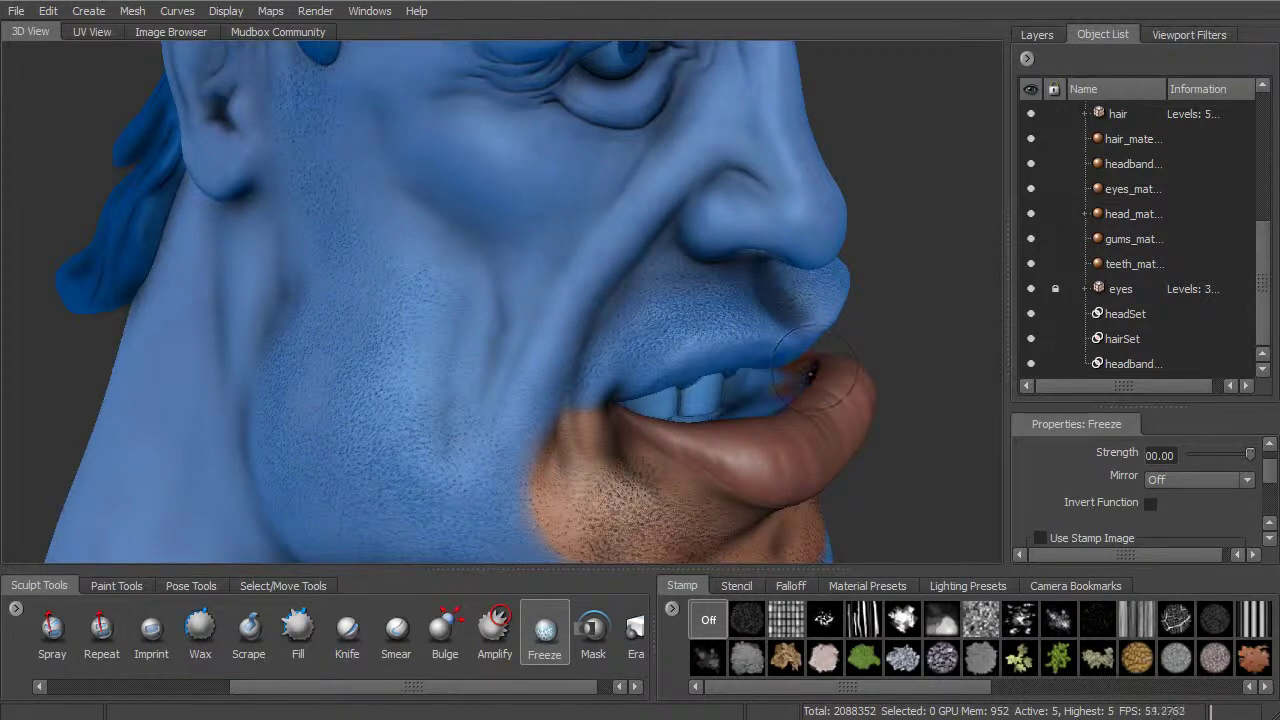
left_click_drag(790, 375, 525, 458, "alt")
right_click_drag(307, 466, 286, 540, "alt")
Step: Grab the left half of the character's lower lip up against the upper lip, adjusting the brush size
left_click_drag(237, 688, 45, 687)
left_click(156, 630)
left_click_drag(286, 520, 376, 470, "alt")
mouse_move(530, 440)
left_mouse_down("alt")
mouse_move(570, 382)
mouse_move(608, 382)
mouse_move(549, 388)
mouse_move(520, 350)
left_mouse_up("alt")
key("b")
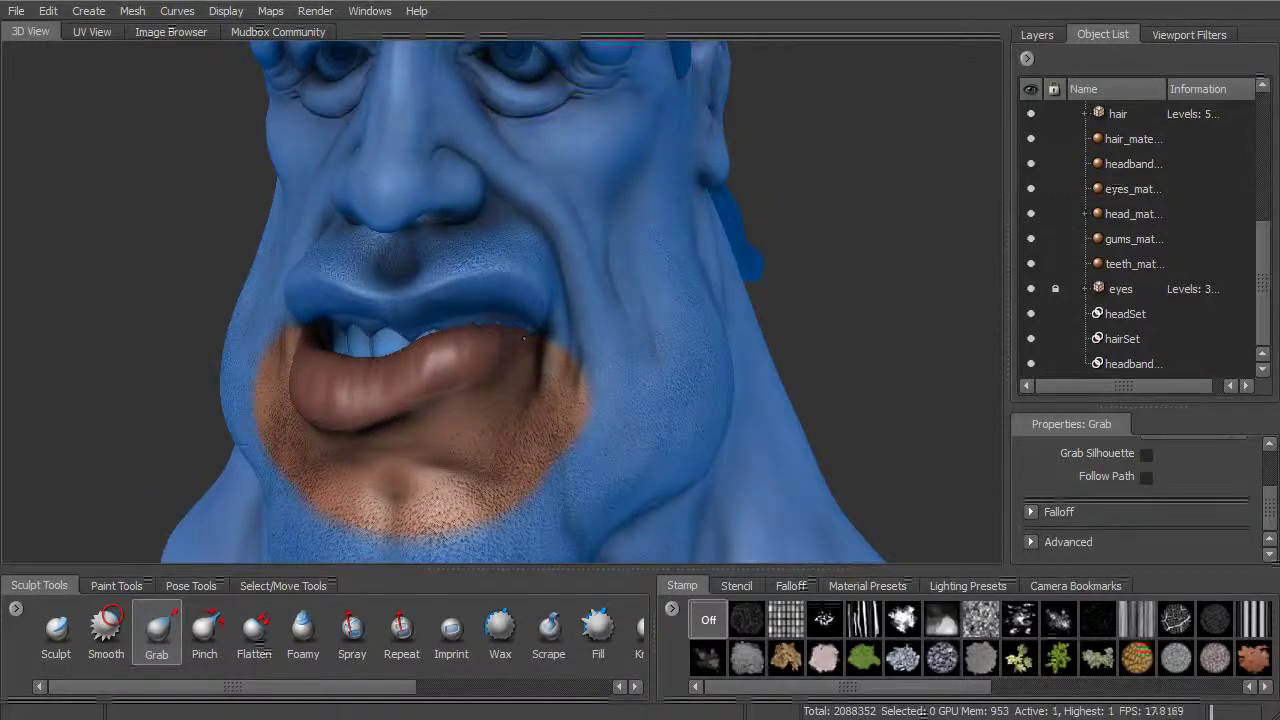
mouse_move(468, 354)
left_mouse_down("alt")
mouse_move(491, 321)
mouse_move(472, 334)
mouse_move(478, 347)
mouse_move(428, 356)
mouse_move(486, 420)
left_mouse_up("alt")
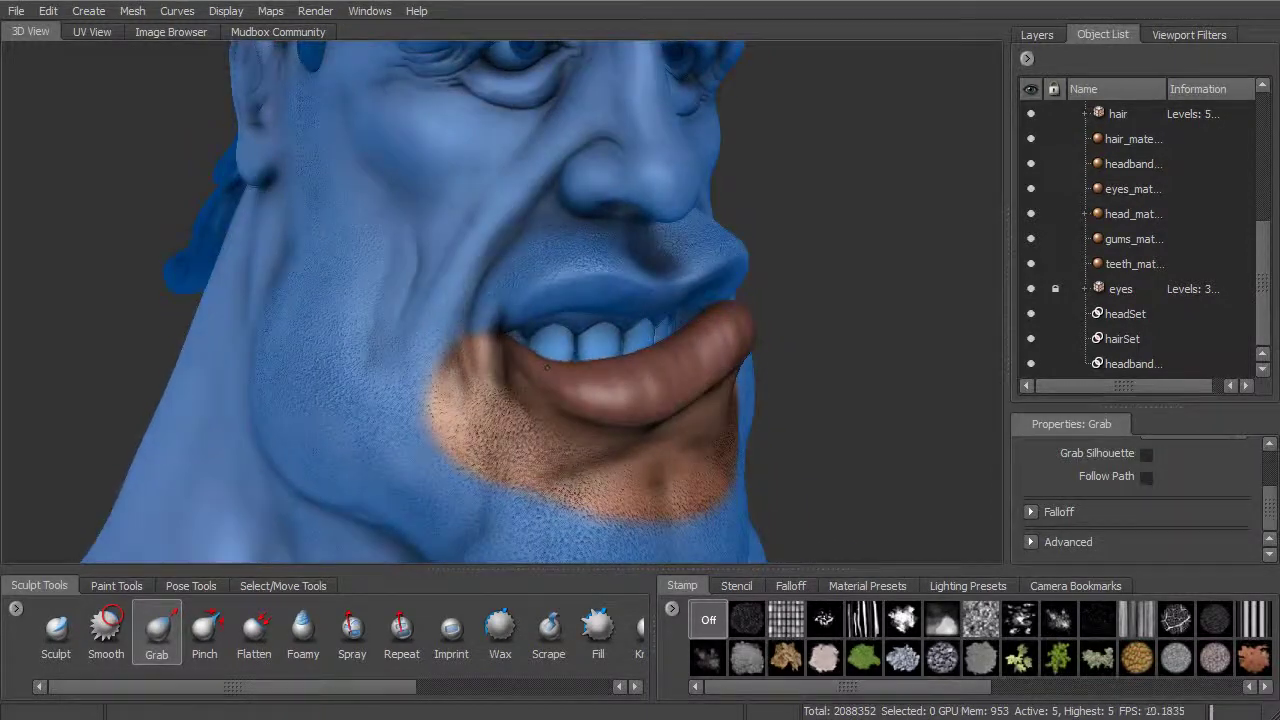
left_click_drag(611, 386, 562, 379, "alt")
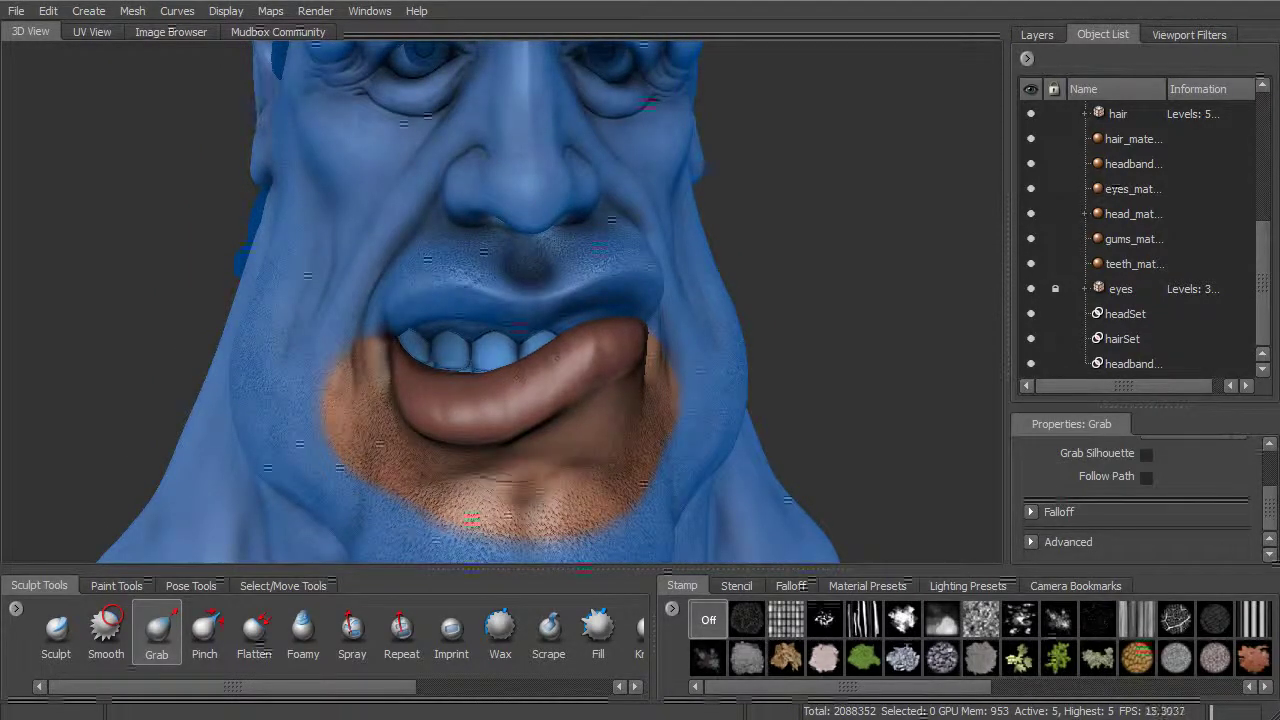
left_click_drag(622, 385, 573, 373, "alt")
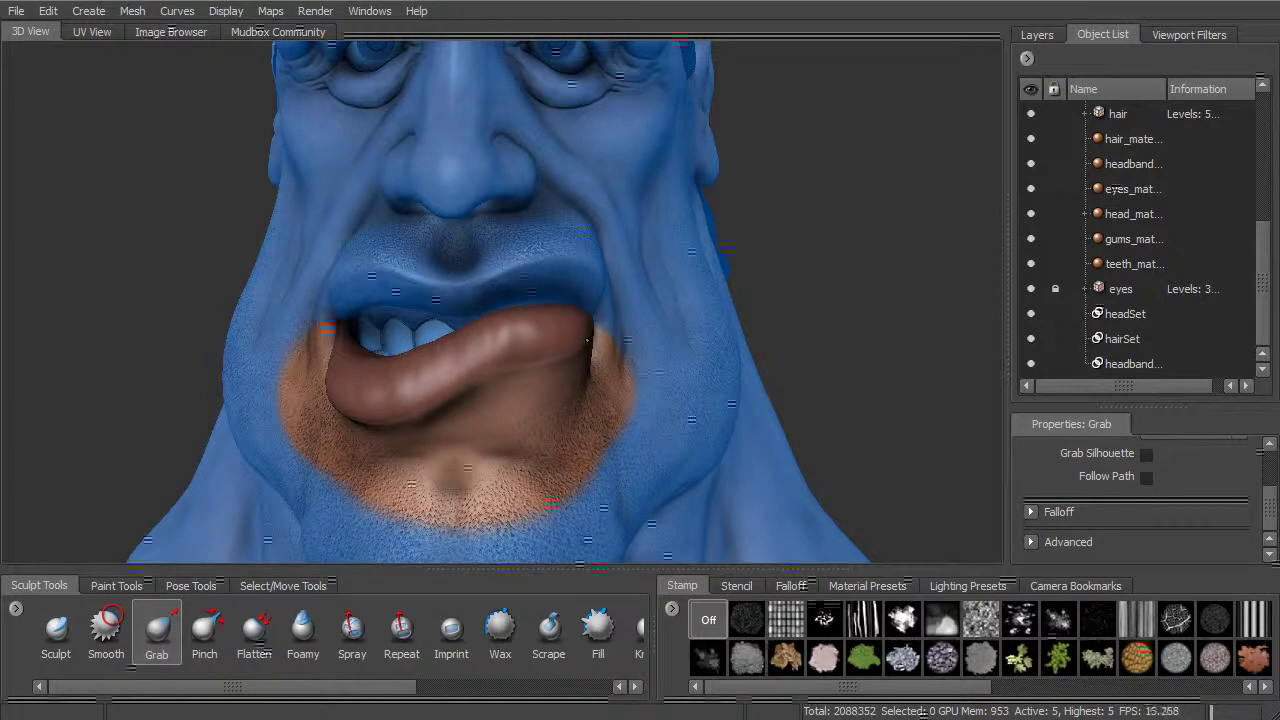
Step: Reshape the raised side of the lower lip from front, low and side angles to build a fuller snarl
mouse_move(560, 352)
left_mouse_down("alt")
mouse_move(650, 216)
mouse_move(600, 240)
mouse_move(586, 271)
mouse_move(500, 280)
left_mouse_up("alt")
left_click_drag(432, 303, 418, 268, "alt")
mouse_move(372, 230)
left_mouse_down()
mouse_move(382, 217)
mouse_move(378, 230)
mouse_move(470, 262)
mouse_move(545, 340)
left_mouse_up()
mouse_move(490, 390)
left_mouse_down("alt")
mouse_move(494, 408)
mouse_move(630, 420)
mouse_move(640, 409)
mouse_move(478, 392)
left_mouse_up("alt")
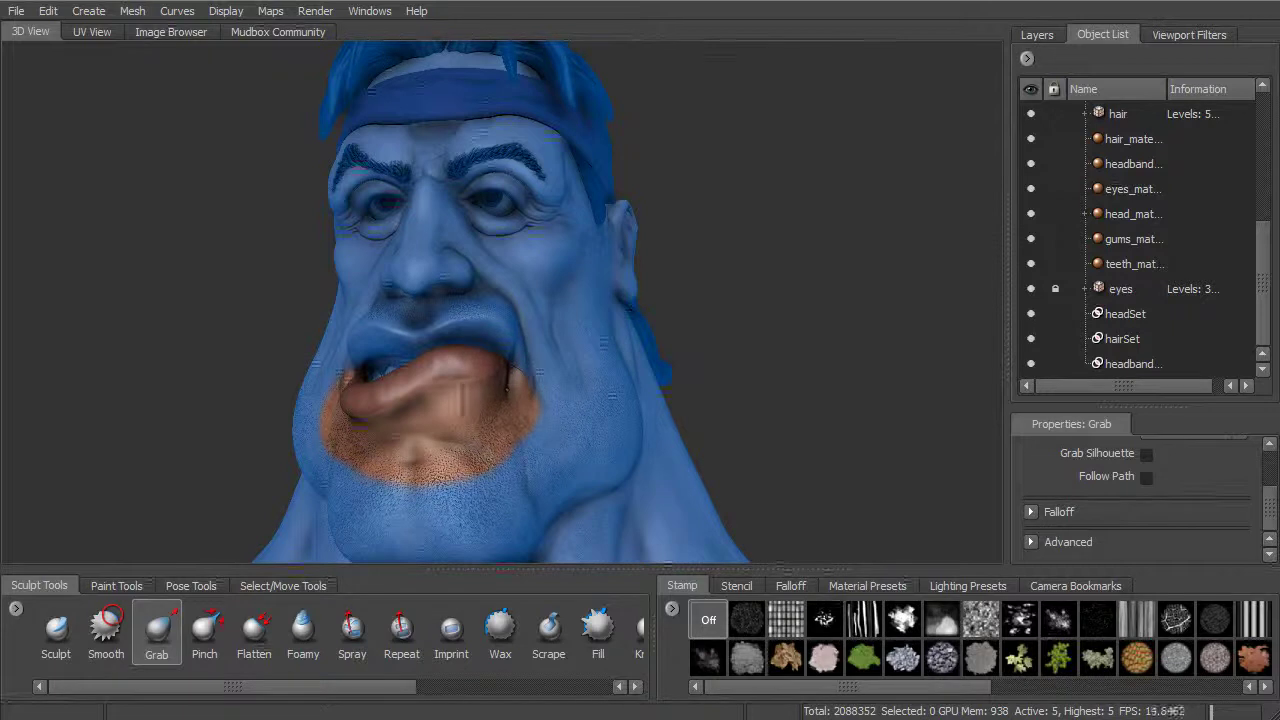
right_click_drag(536, 384, 570, 408, "alt")
mouse_move(591, 415)
left_mouse_down("alt")
mouse_move(603, 423)
mouse_move(585, 397)
mouse_move(632, 395)
left_mouse_up("alt")
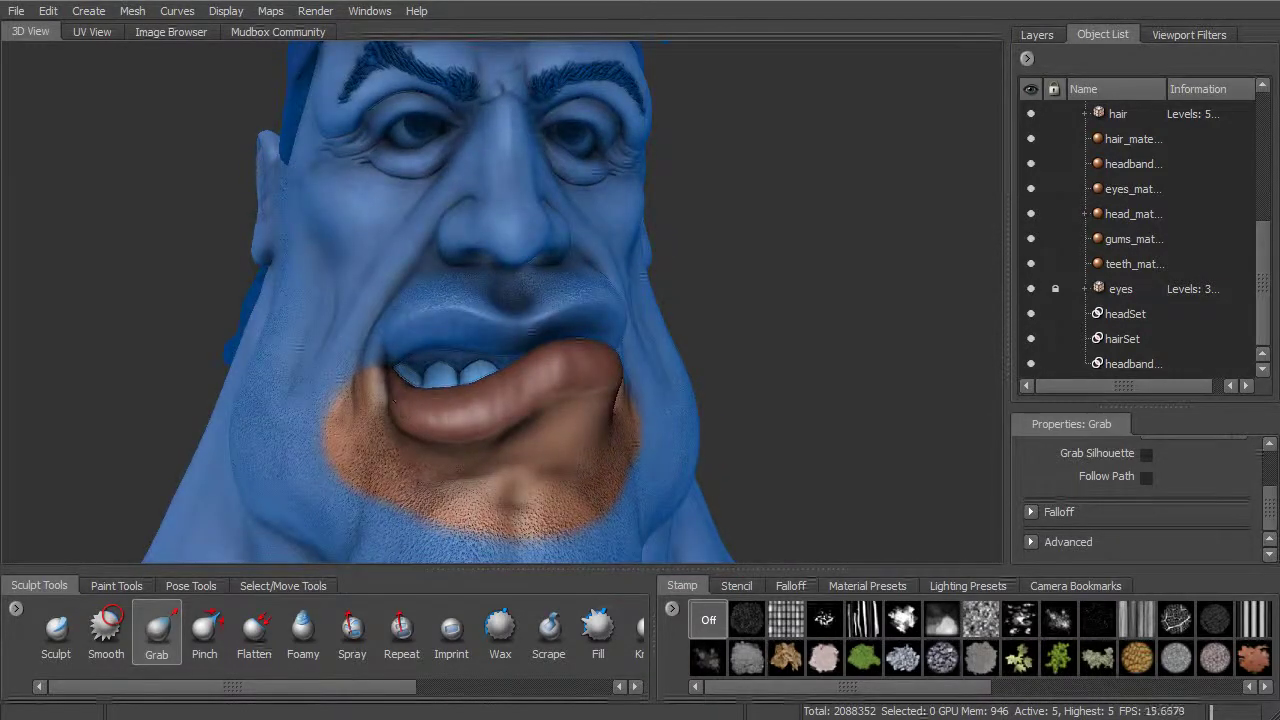
mouse_move(510, 400)
left_mouse_down("alt")
mouse_move(519, 369)
mouse_move(575, 310)
left_mouse_up("alt")
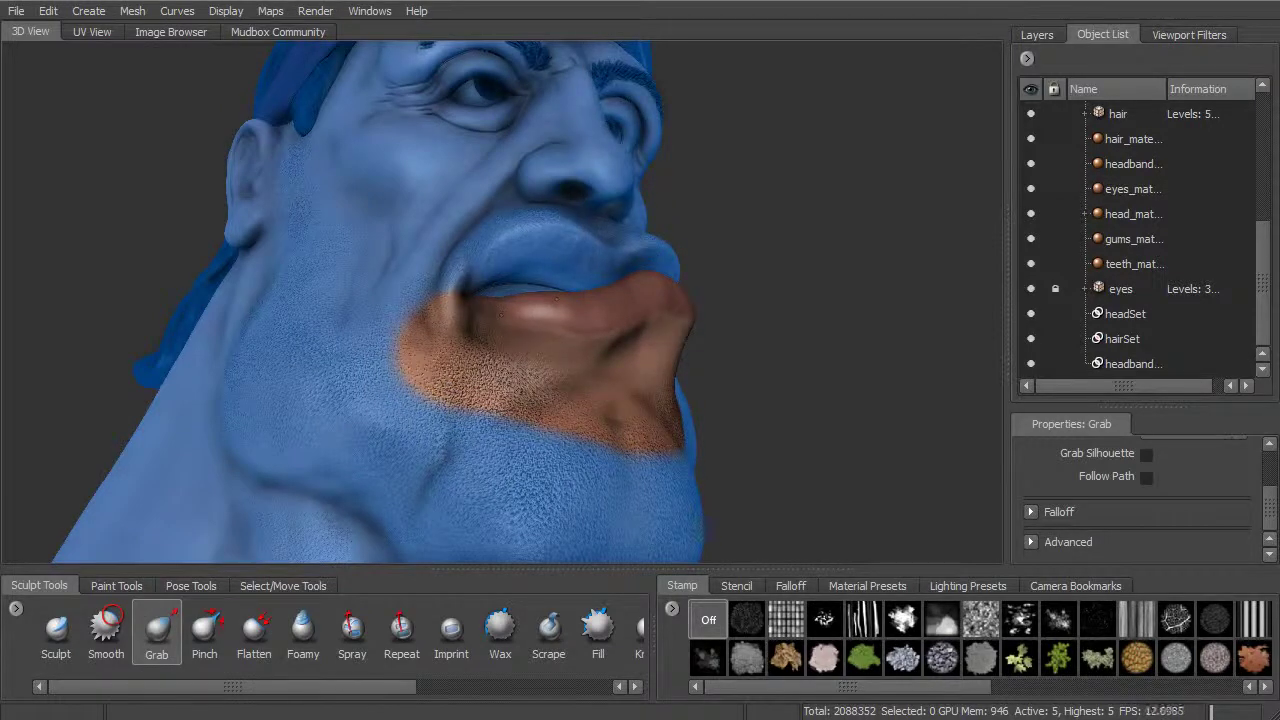
left_click_drag(605, 306, 688, 424, "alt")
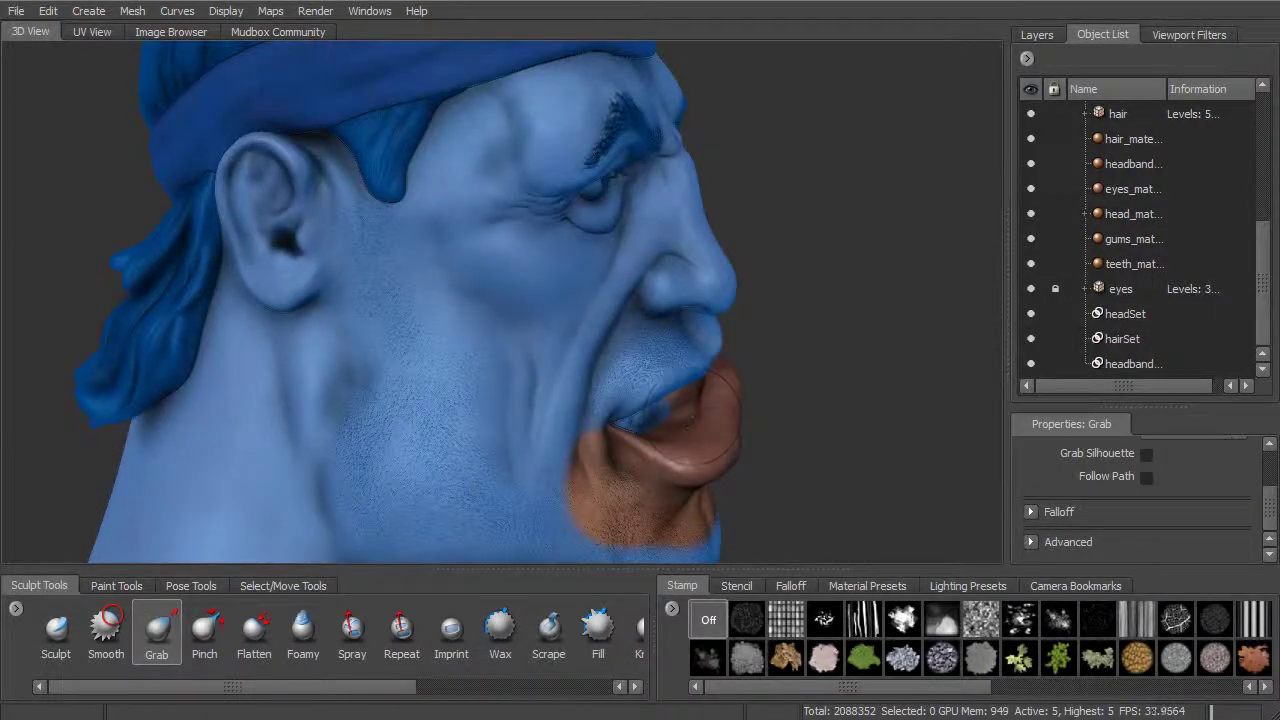
Step: Smooth the inner surface of the raised lower lip
key("shift")
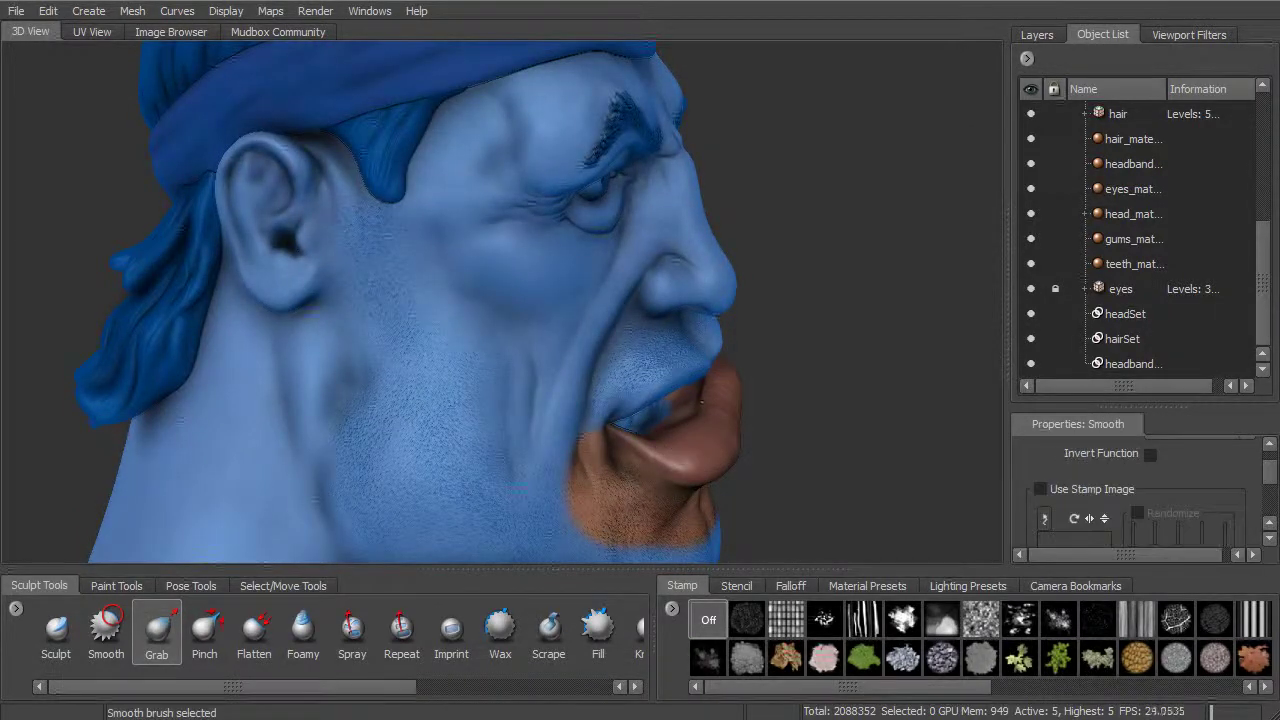
mouse_move(702, 401)
left_mouse_down("alt")
mouse_move(560, 375)
mouse_move(551, 389)
left_mouse_up("alt")
mouse_move(467, 385)
left_mouse_down("alt")
mouse_move(505, 440)
mouse_move(448, 445)
left_mouse_up("alt")
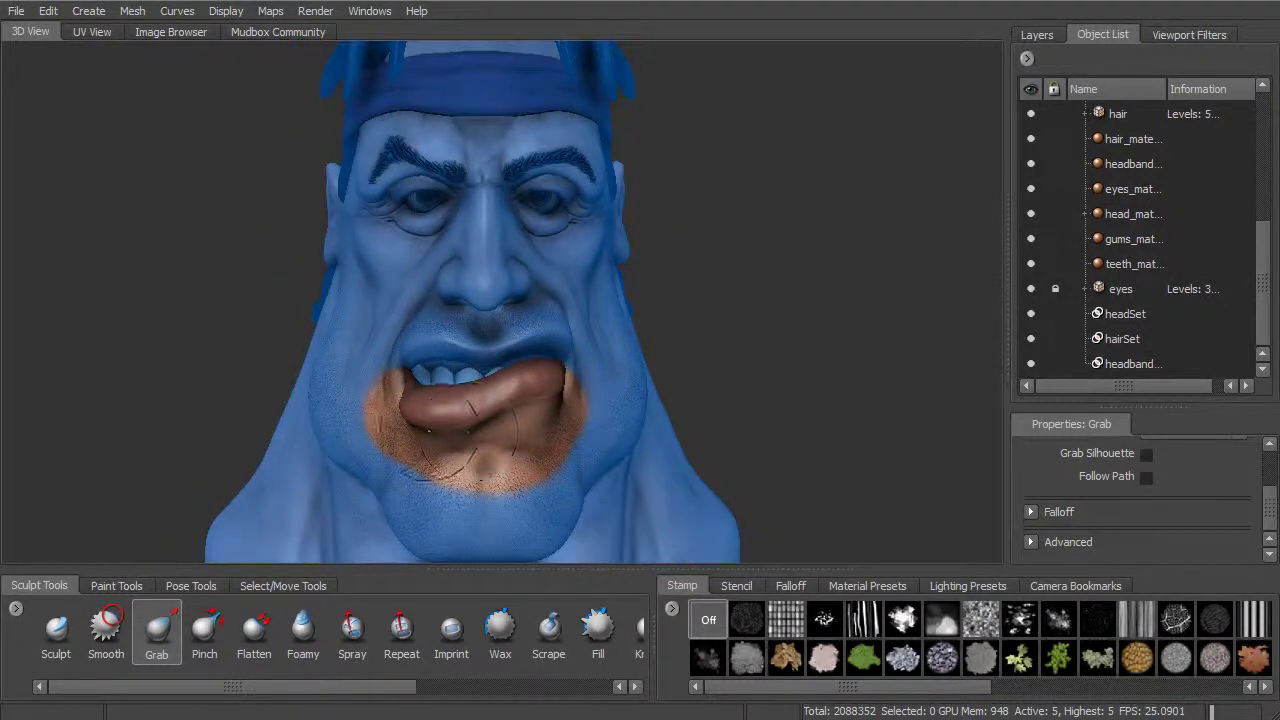
Step: Unfreeze the entire model to work on the whole face and neck
right_click_drag(525, 420, 498, 392, "alt")
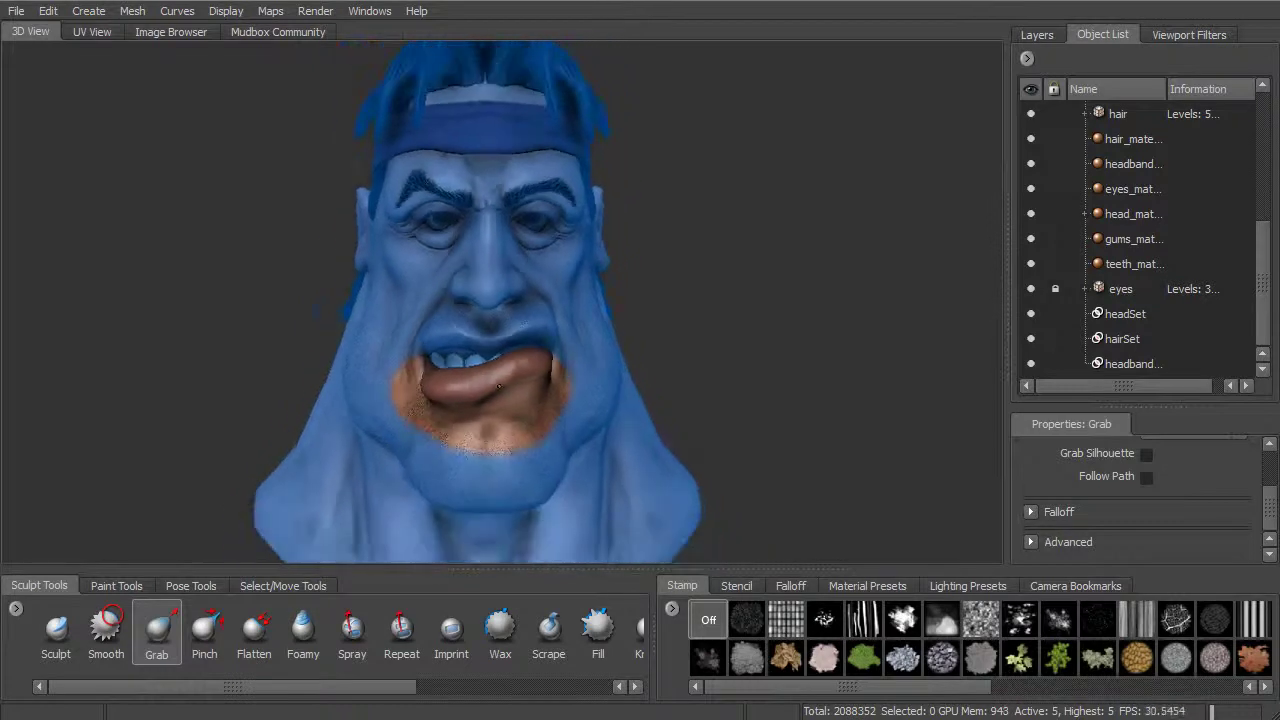
middle_click_drag(498, 392, 494, 360, "alt")
right_click_drag(493, 361, 525, 347, "alt")
left_click(48, 11)
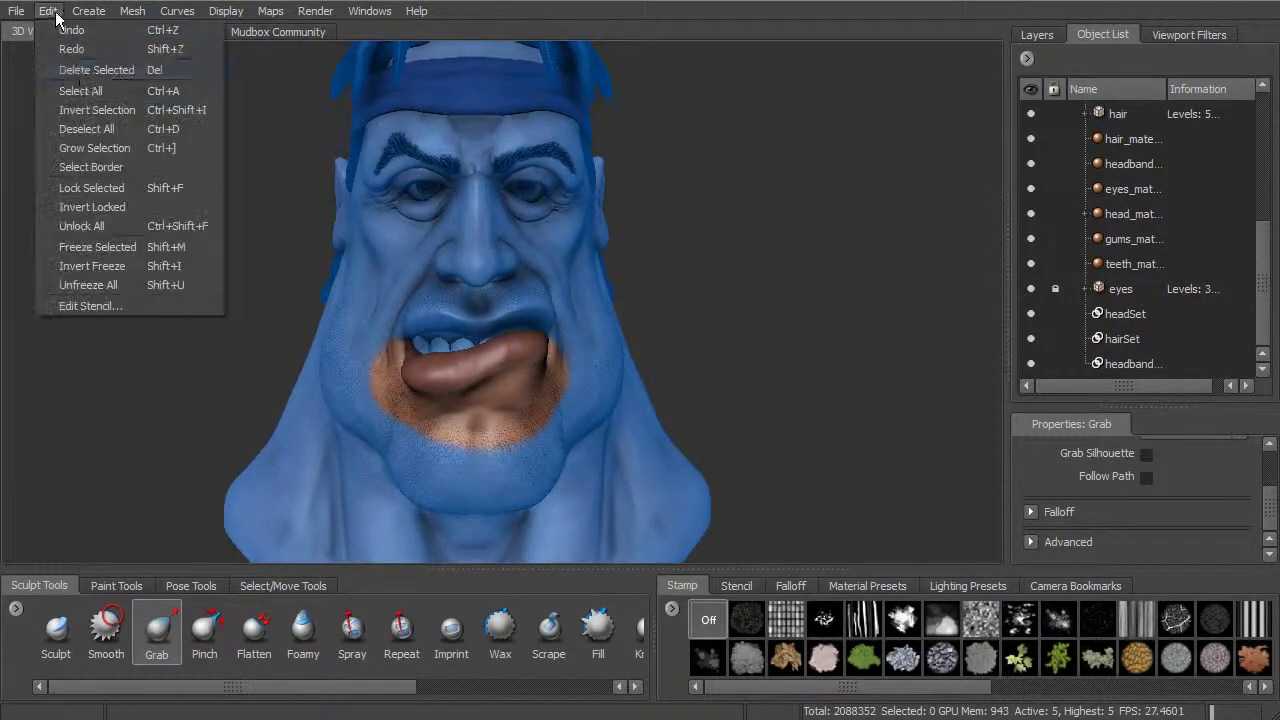
left_click(112, 285)
middle_click_drag(520, 405, 509, 316, "alt")
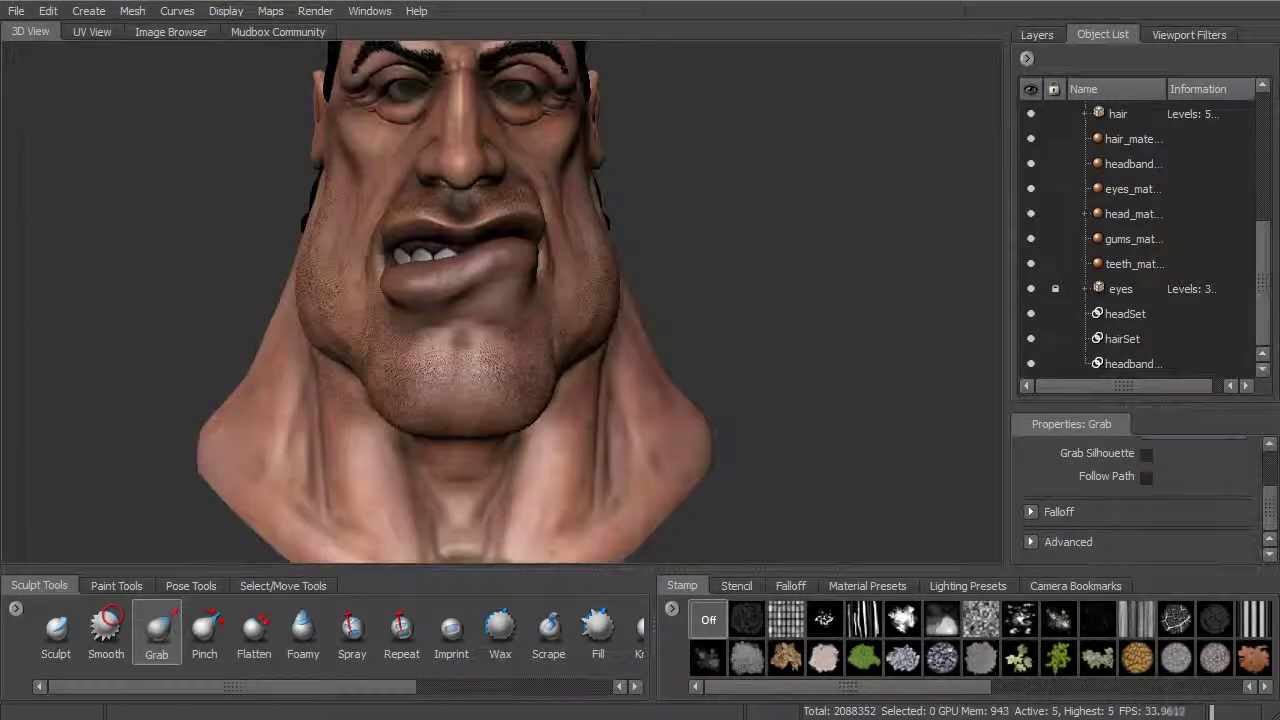
Step: Sculpt pulled skin folds beneath the raised side of the lower lip, using the Sculpt tool with the purple striped stamp
right_click_drag(509, 316, 654, 312, "alt")
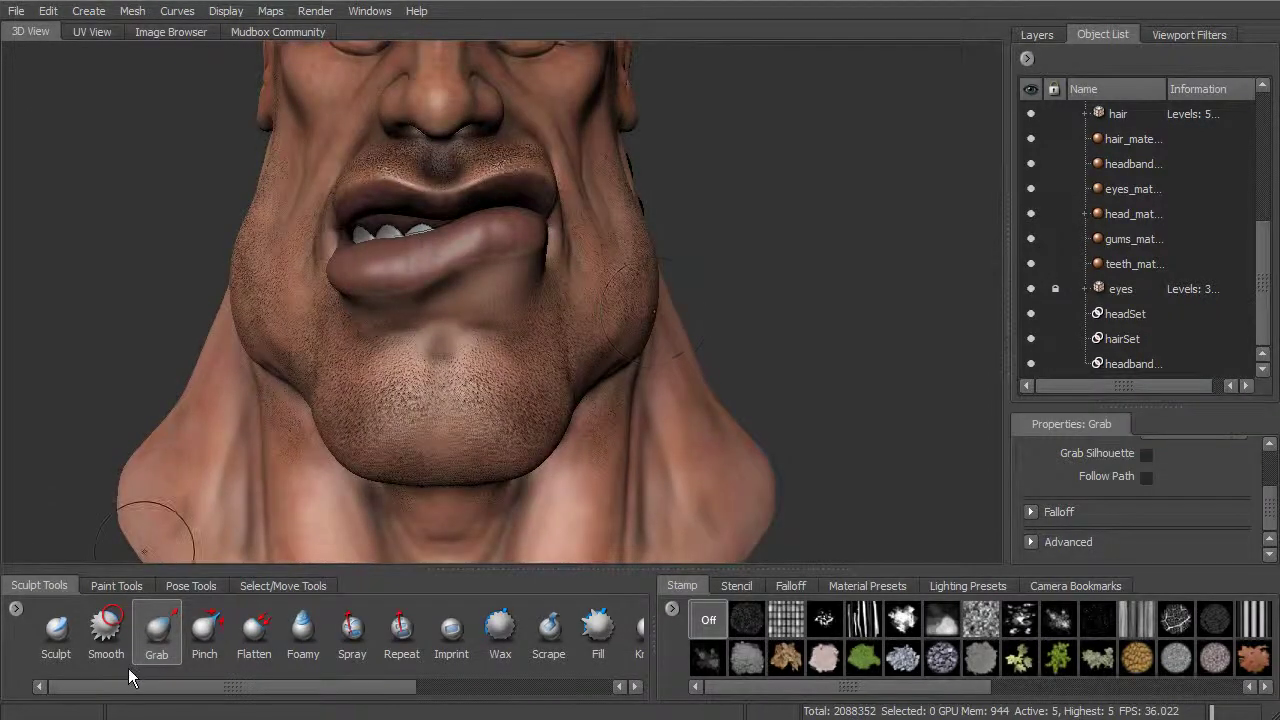
left_click(56, 630)
mouse_move(862, 686)
left_mouse_down()
mouse_move(1040, 684)
mouse_move(1228, 657)
left_mouse_up()
left_click(1228, 657)
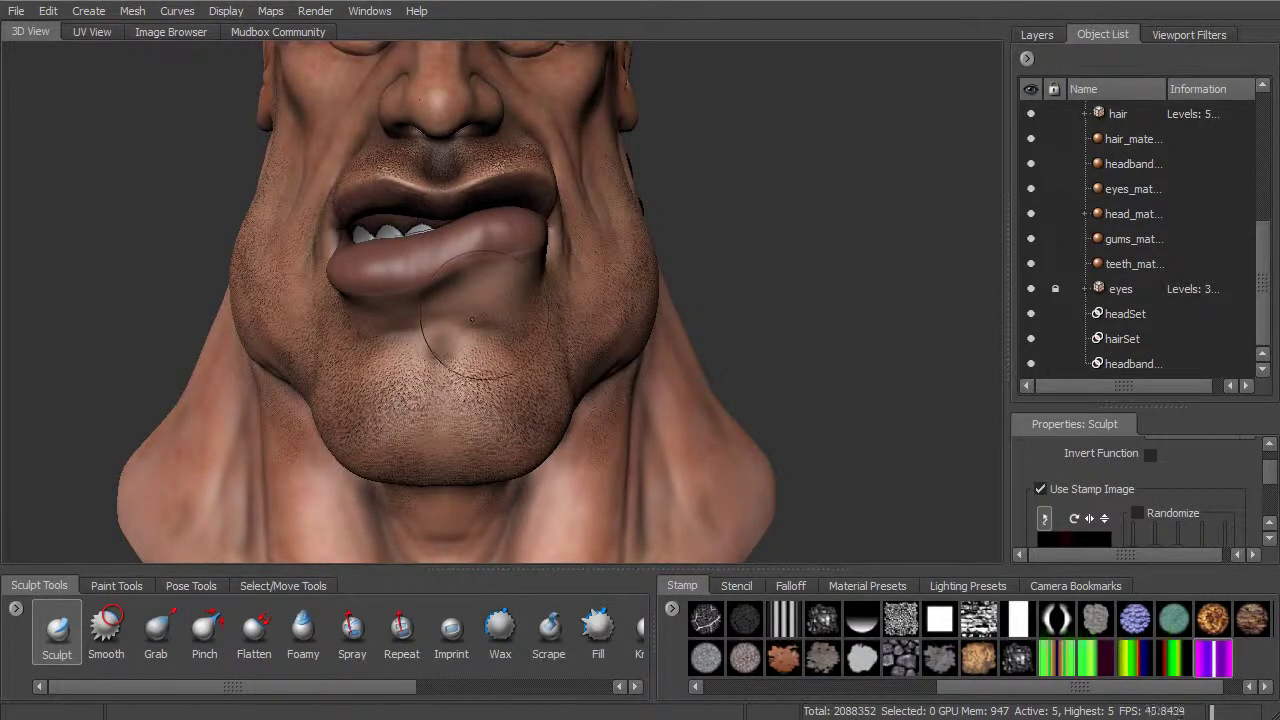
left_click_drag(476, 316, 476, 258)
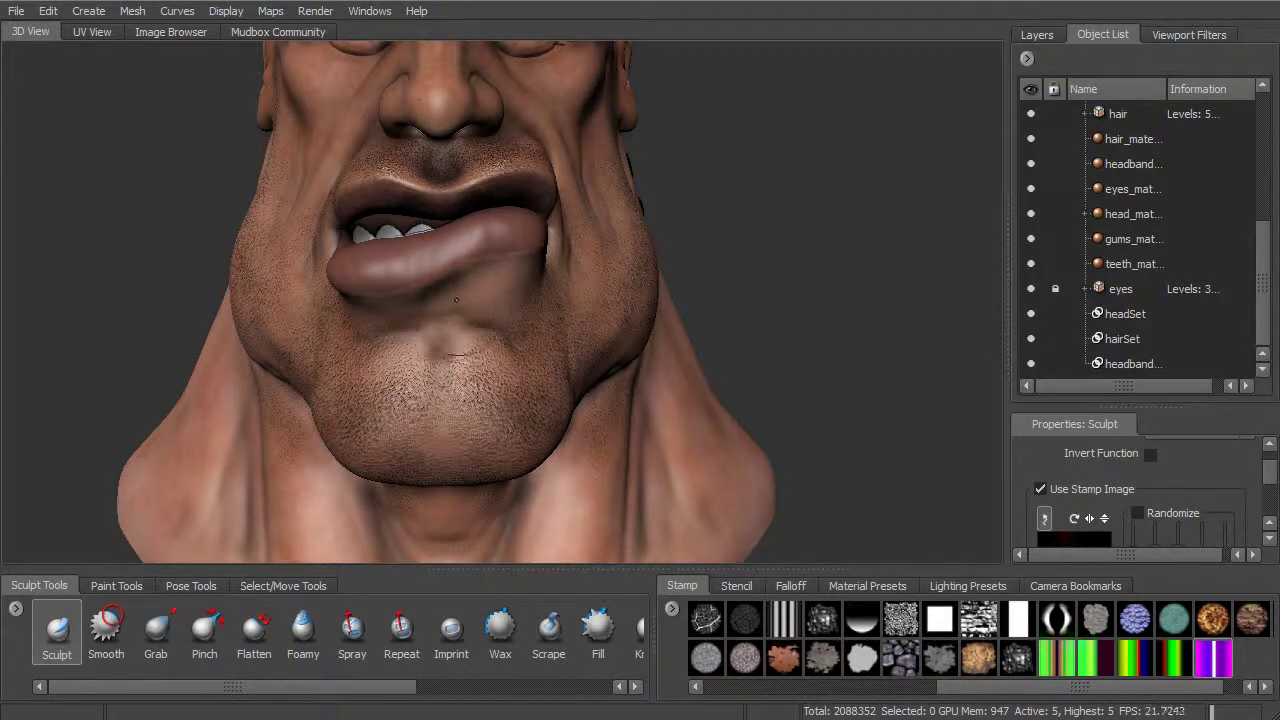
mouse_move(486, 281)
left_mouse_down("alt")
mouse_move(440, 285)
mouse_move(503, 290)
mouse_move(373, 328)
mouse_move(396, 322)
left_mouse_up("alt")
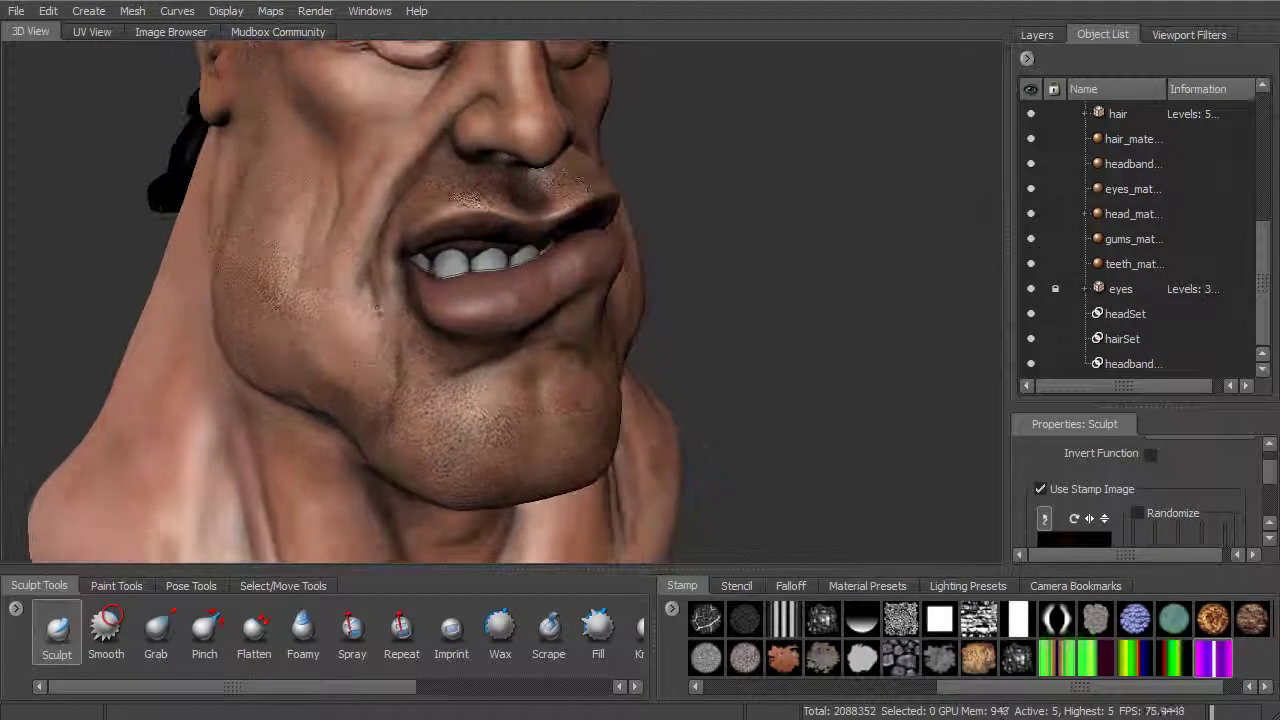
mouse_move(375, 248)
left_mouse_down("alt")
mouse_move(358, 236)
mouse_move(358, 262)
left_mouse_up("alt")
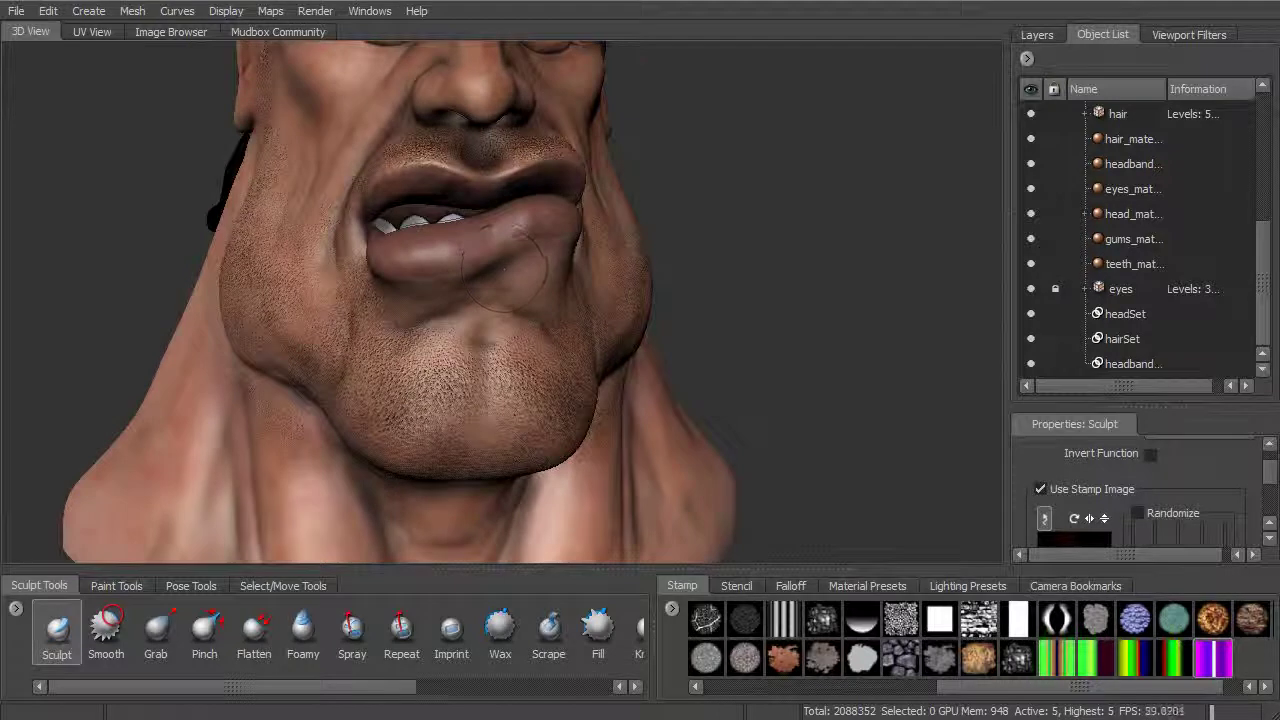
Step: Turn the eyes object's visibility back on and check the expression on the whole head
left_click_drag(478, 300, 425, 306, "alt")
right_click_drag(425, 306, 370, 300, "alt")
middle_click_drag(430, 142, 514, 290, "alt")
left_click_drag(514, 290, 532, 291, "alt")
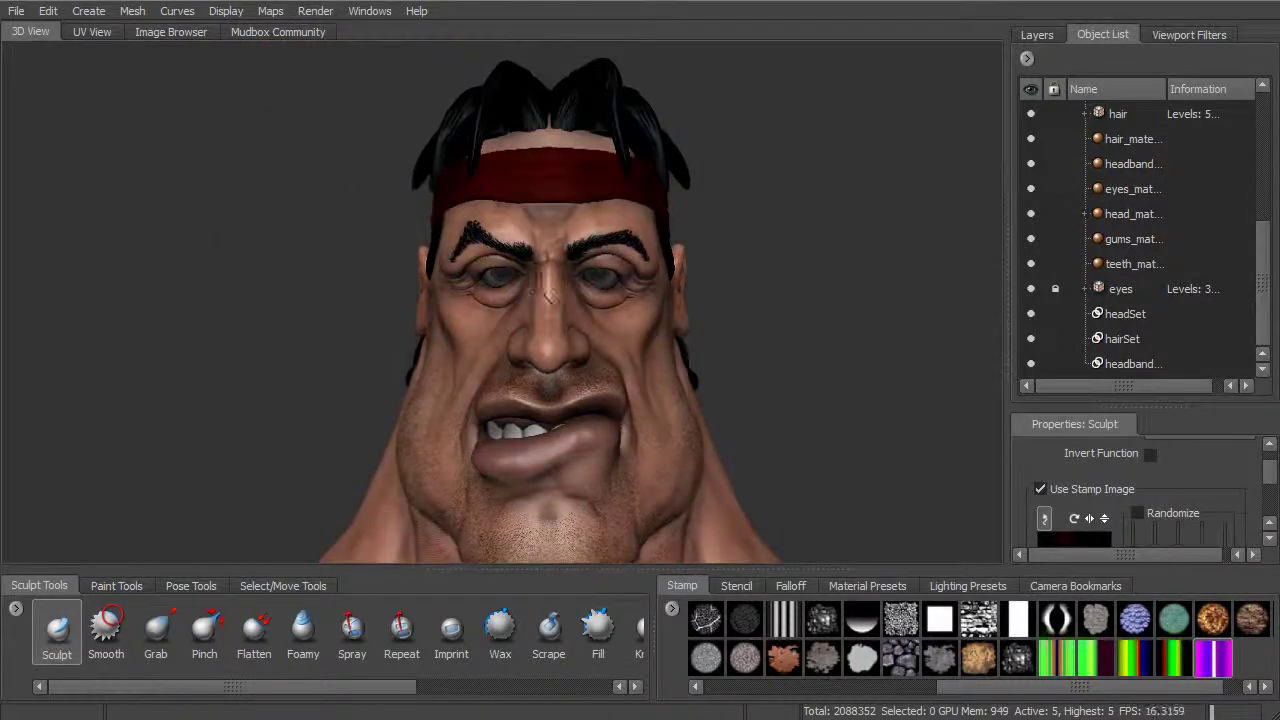
left_click(1033, 288)
left_click_drag(776, 314, 813, 317, "alt")
middle_click_drag(813, 317, 686, 275, "alt")
left_click_drag(686, 310, 711, 331, "alt")
middle_click_drag(711, 331, 736, 289, "alt")
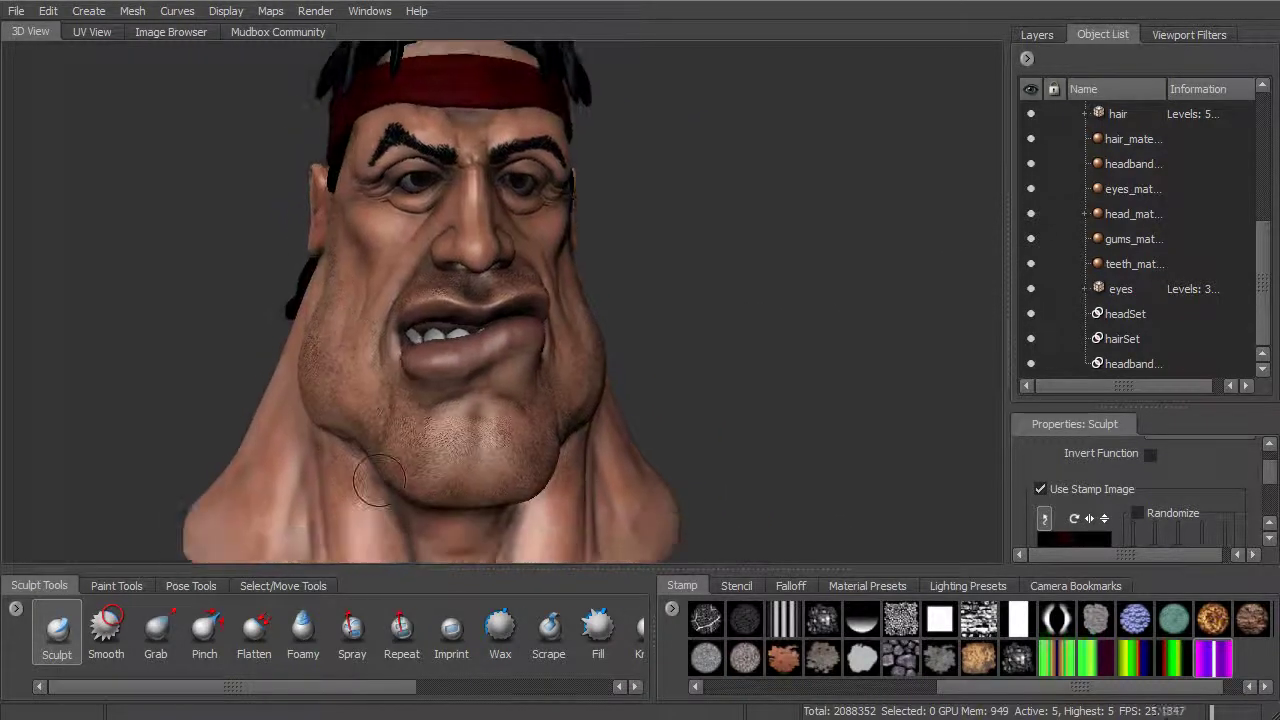
Step: Use the Grab tool to reshape the raised corner of the lower lip and the skin fold beneath it
left_click(156, 646)
left_click_drag(560, 340, 610, 330, "alt")
right_click_drag(610, 330, 690, 360, "alt")
left_click_drag(690, 360, 685, 327, "alt")
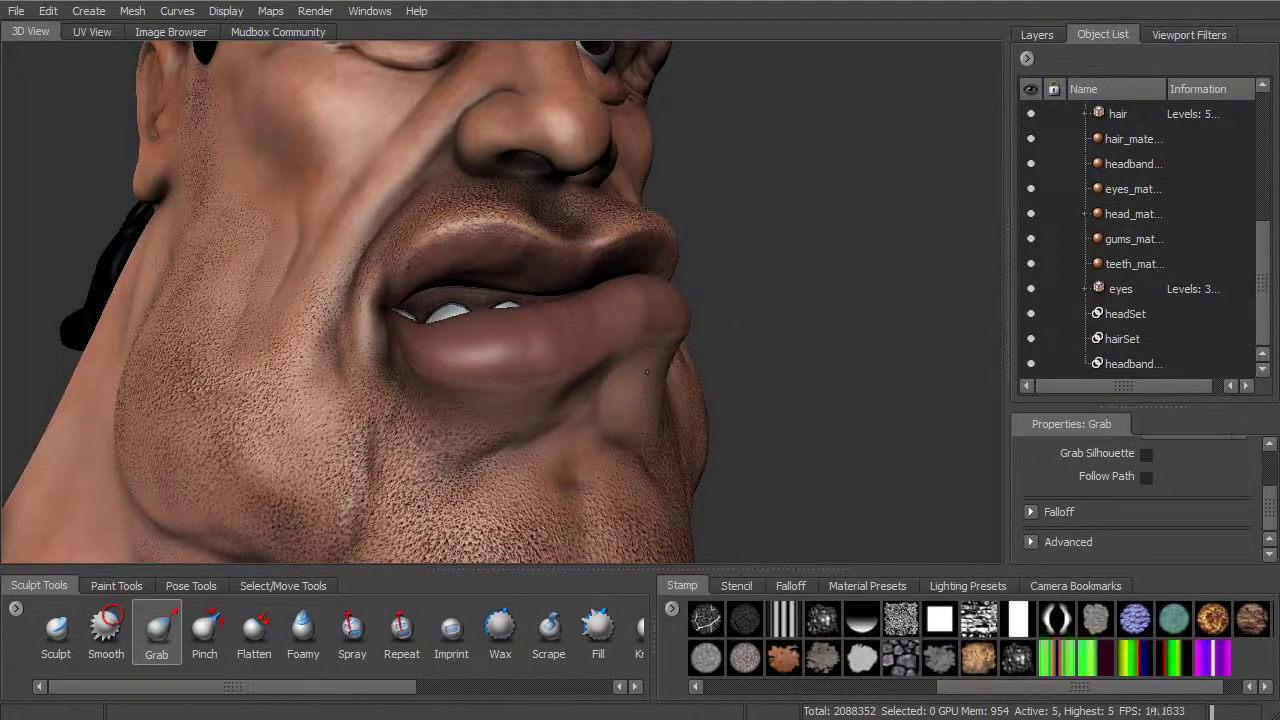
mouse_move(695, 305)
left_mouse_down("alt")
mouse_move(745, 305)
mouse_move(700, 288)
mouse_move(480, 320)
mouse_move(415, 222)
left_mouse_up("alt")
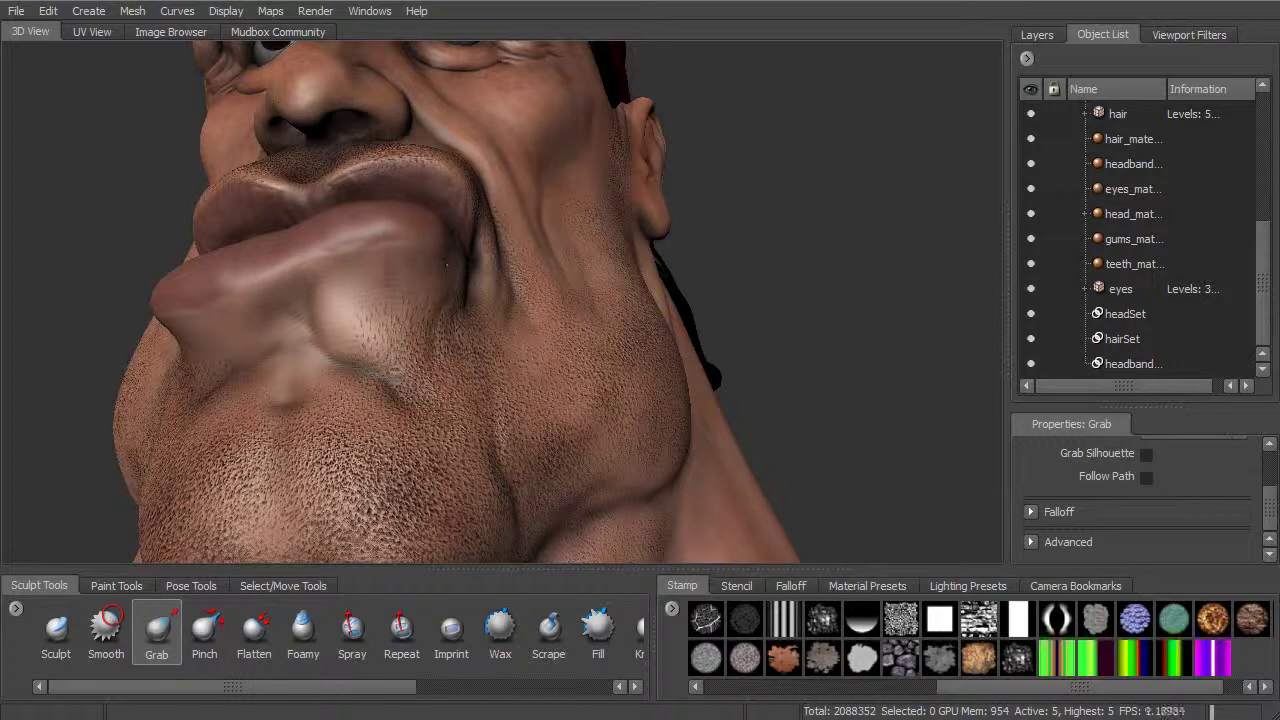
left_click_drag(411, 226, 348, 292, "alt")
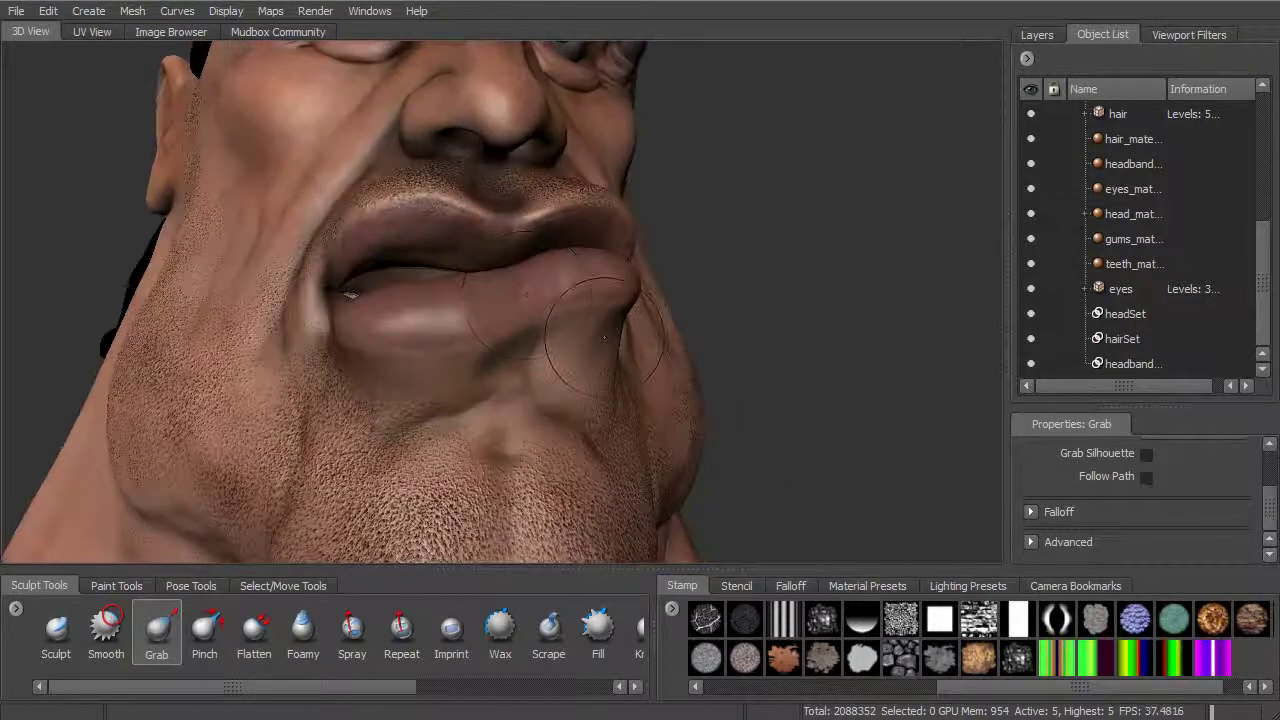
Step: Examine the snarl, eyes and brows from the front and three-quarter angles, both close up and on the whole head
left_click_drag(610, 341, 590, 370, "alt")
right_click_drag(590, 370, 540, 350, "alt")
left_click_drag(540, 350, 499, 359, "alt")
right_click_drag(499, 359, 476, 338, "alt")
middle_click_drag(476, 338, 544, 369, "alt")
left_click_drag(544, 369, 546, 345, "alt")
right_click_drag(546, 345, 567, 363, "alt")
left_click_drag(567, 363, 485, 390, "alt")
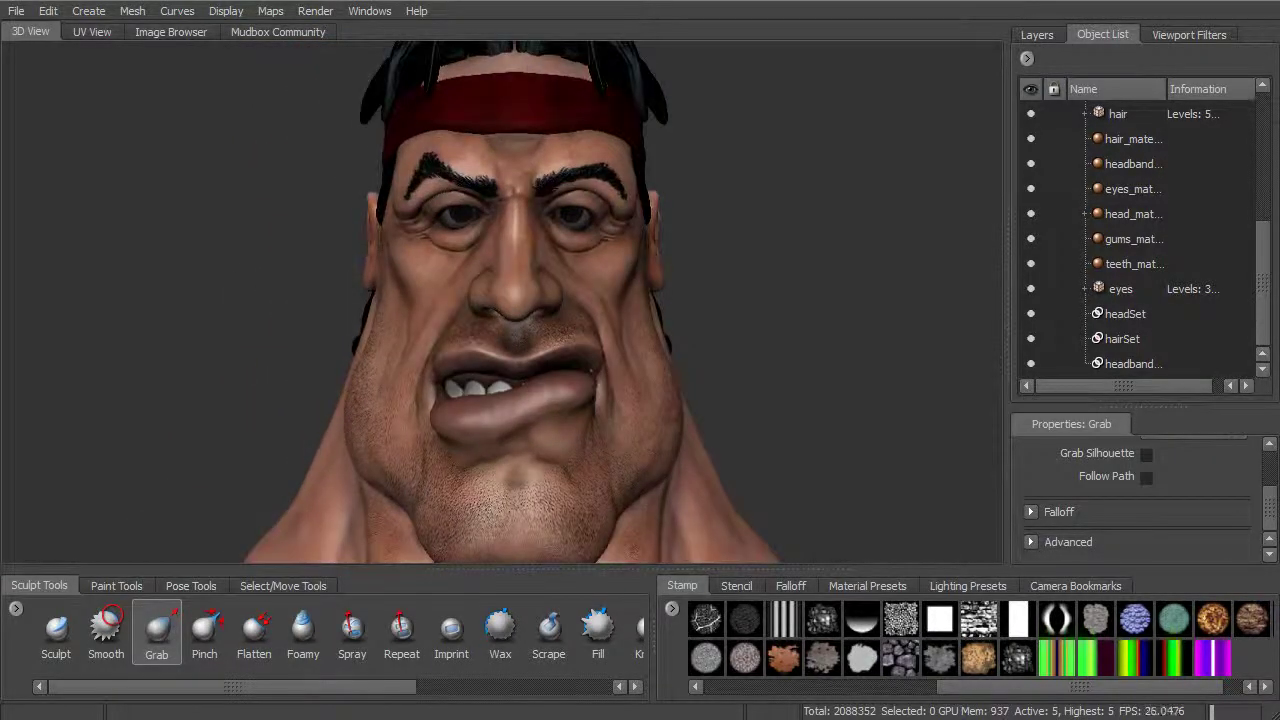
left_click_drag(548, 183, 544, 160, "alt")
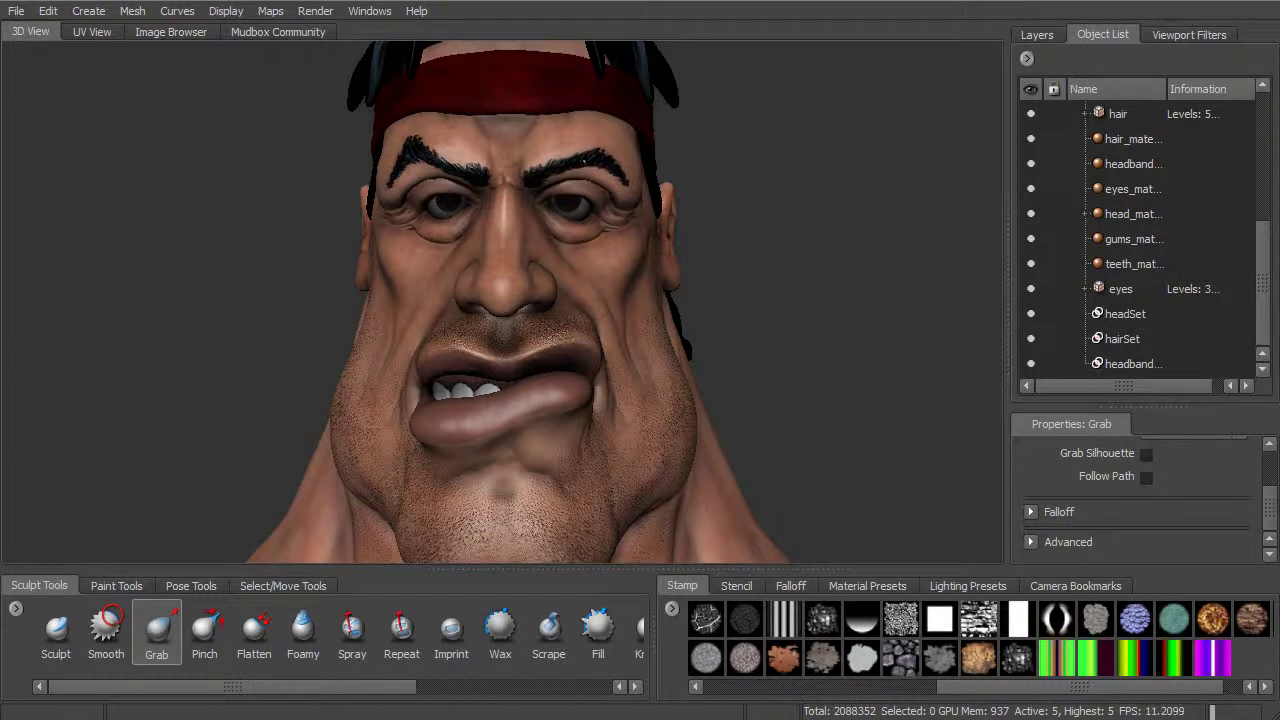
right_click_drag(576, 176, 584, 244, "alt")
left_click_drag(584, 244, 660, 226, "alt")
right_click_drag(660, 226, 733, 314, "alt")
middle_click_drag(733, 314, 711, 312, "alt")
right_click_drag(711, 312, 730, 318, "alt")
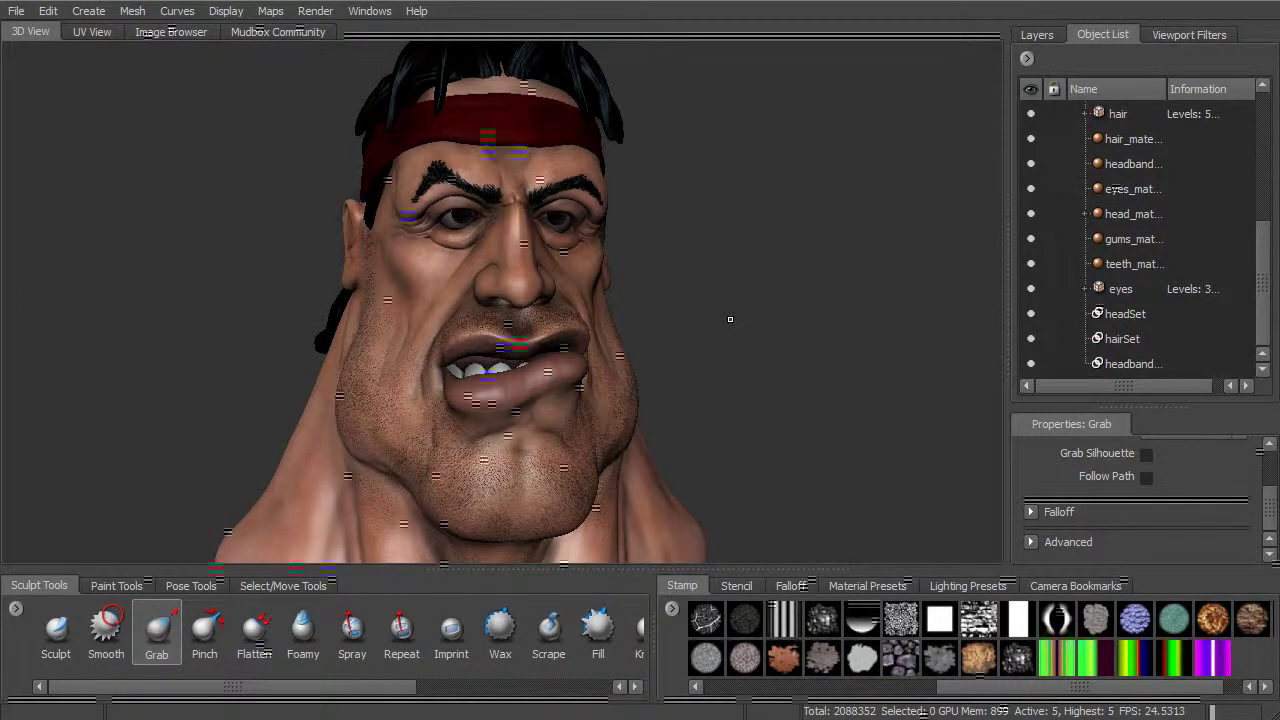
left_click_drag(750, 230, 720, 236, "alt")
right_click_drag(720, 236, 691, 237, "alt")
mouse_move(691, 237)
left_mouse_down("alt")
mouse_move(754, 283)
mouse_move(709, 277)
mouse_move(729, 298)
mouse_move(647, 313)
left_mouse_up("alt")
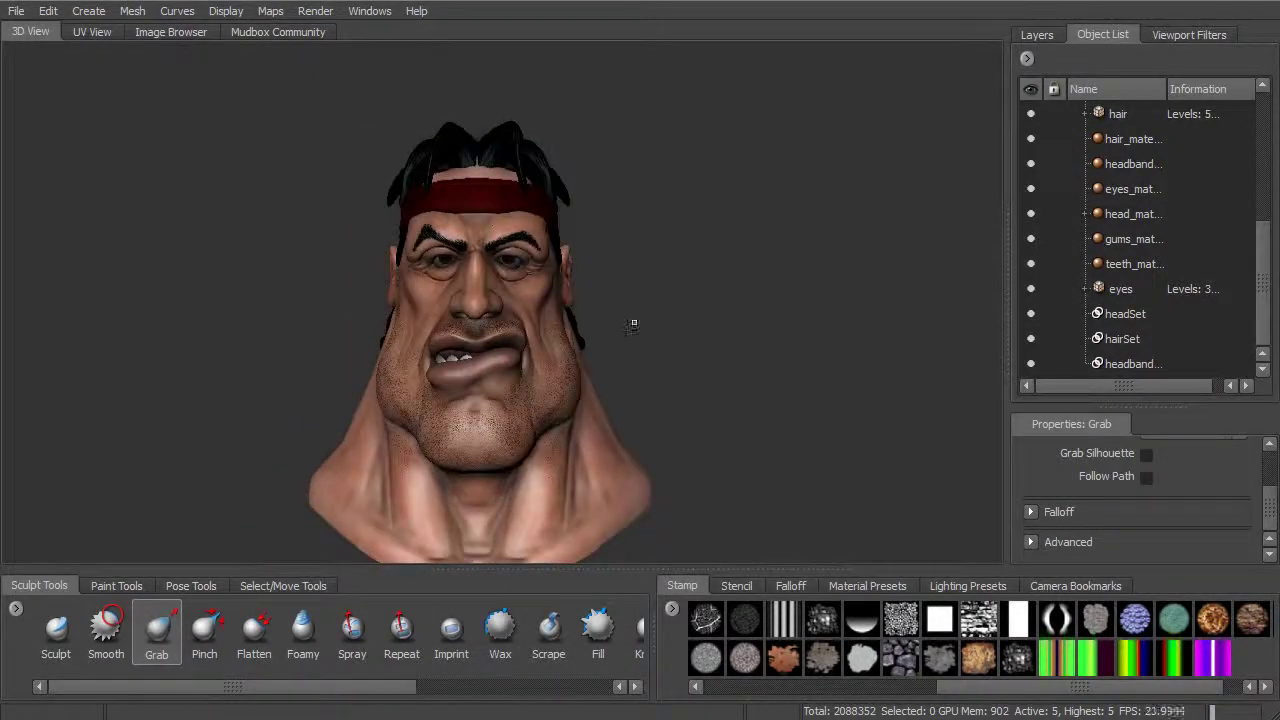
left_click_drag(600, 400, 680, 398, "alt")
right_click_drag(300, 395, 380, 393, "alt")
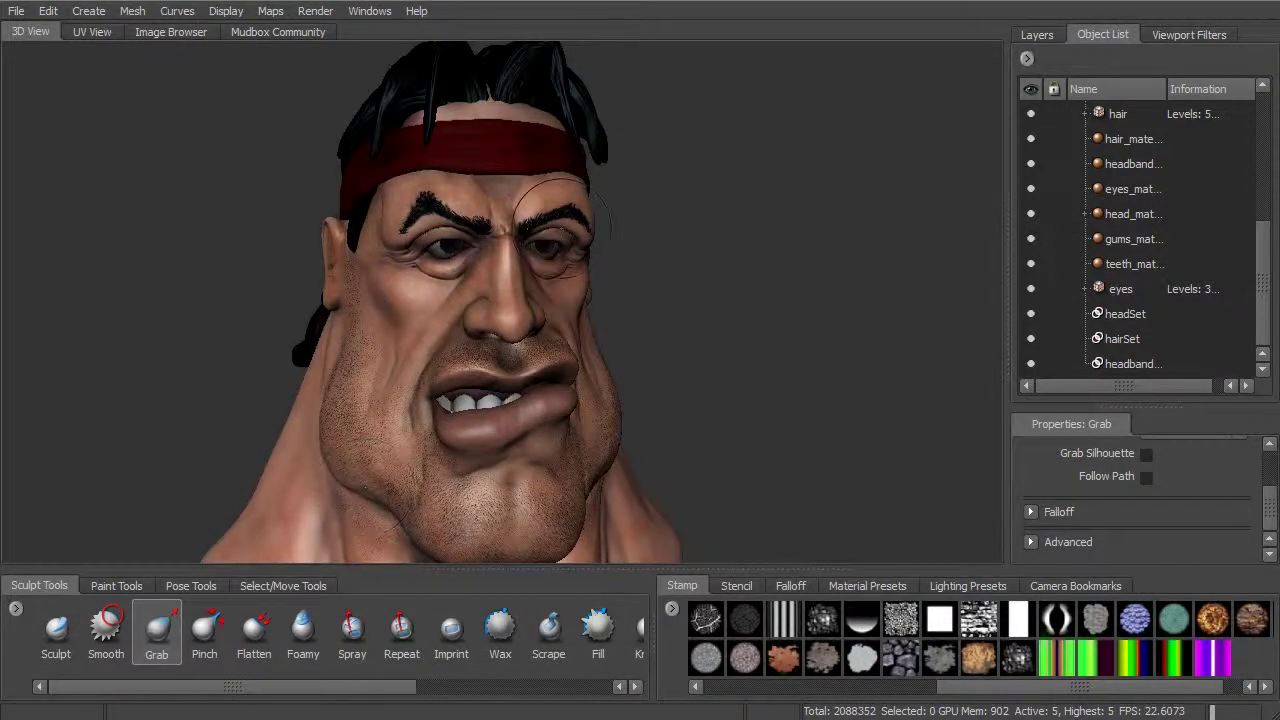
Step: Set up the Sculpt tool with the narrow red-and-green striped stamp for detailing the neck
middle_click_drag(671, 344, 657, 263, "alt")
key("1")
left_click_drag(958, 688, 731, 640)
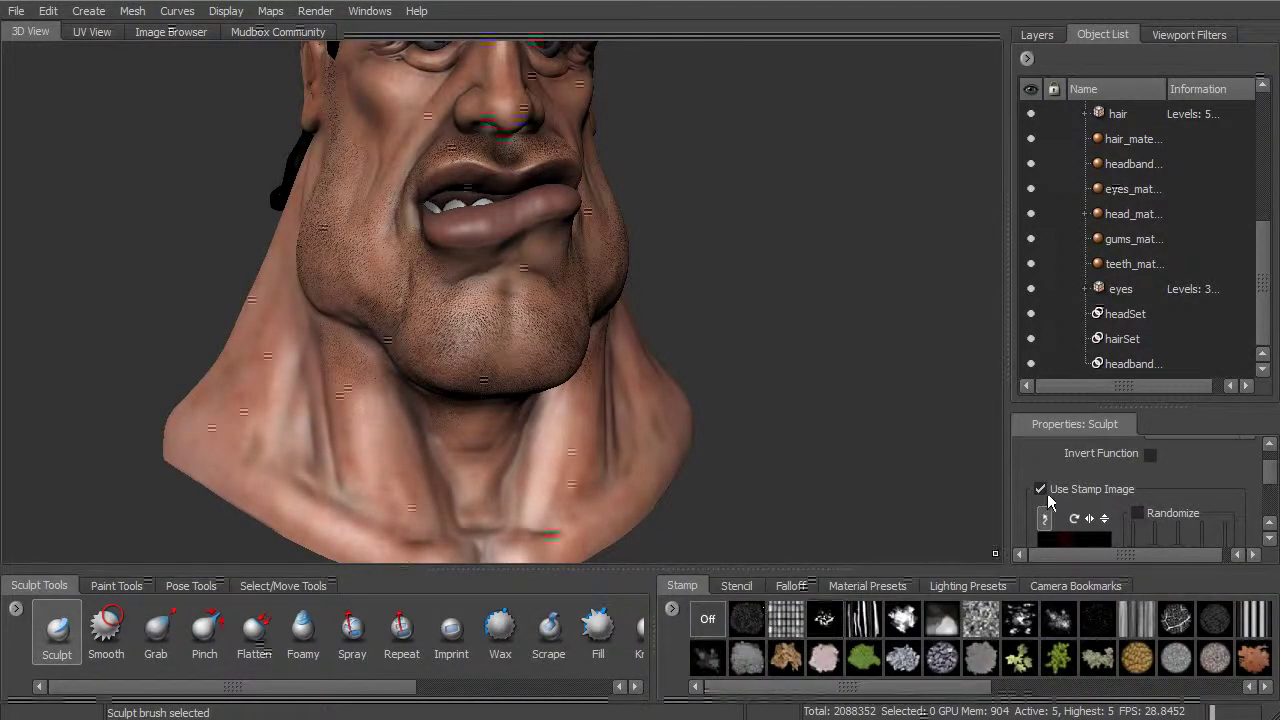
left_click_drag(955, 692, 1203, 698)
left_click(1147, 660)
mouse_move(684, 419)
left_mouse_down("alt")
mouse_move(590, 398)
mouse_move(560, 420)
mouse_move(549, 466)
left_mouse_up("alt")
key("ctrl+z")
left_click_drag(656, 330, 579, 458)
key("ctrl+z")
Step: Turn on Steady Stroke for the Sculpt brush
mouse_move(655, 375)
left_mouse_down()
mouse_move(643, 360)
mouse_move(654, 331)
mouse_move(595, 370)
left_mouse_up()
scroll(1268, 491, "down", 5)
scroll(1268, 489, "up", 3)
left_click(1042, 535)
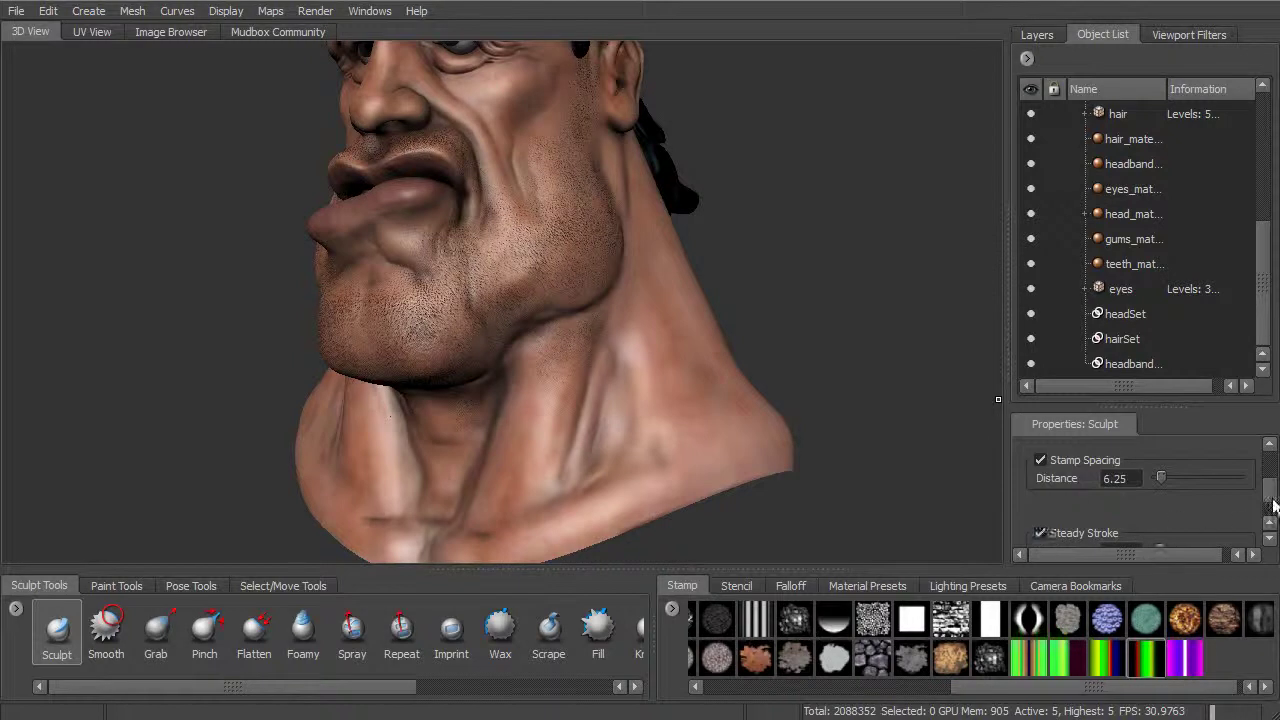
Step: Sculpt thin branching veins over the muscles on the character's left side of the neck
mouse_move(755, 407)
left_mouse_down("alt")
mouse_move(620, 302)
mouse_move(611, 352)
left_mouse_up("alt")
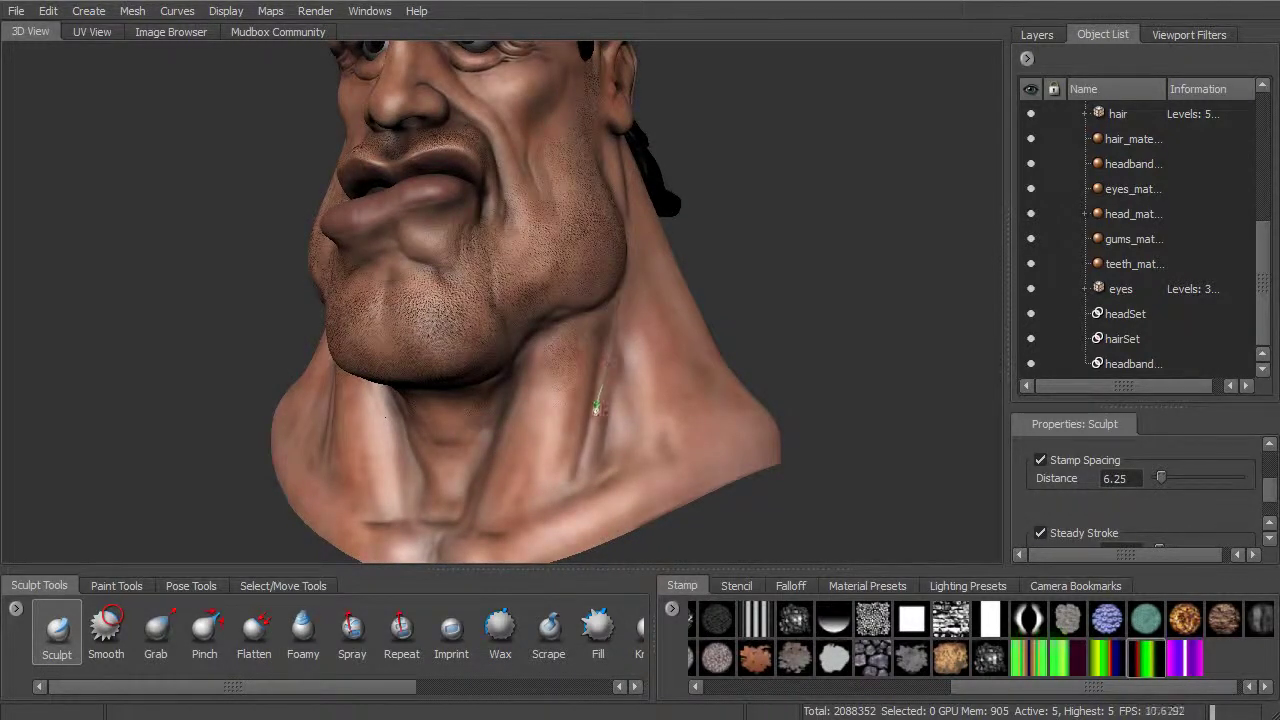
left_click_drag(616, 456, 597, 487)
mouse_move(608, 423)
left_mouse_down()
mouse_move(573, 468)
mouse_move(508, 484)
mouse_move(480, 542)
left_mouse_up()
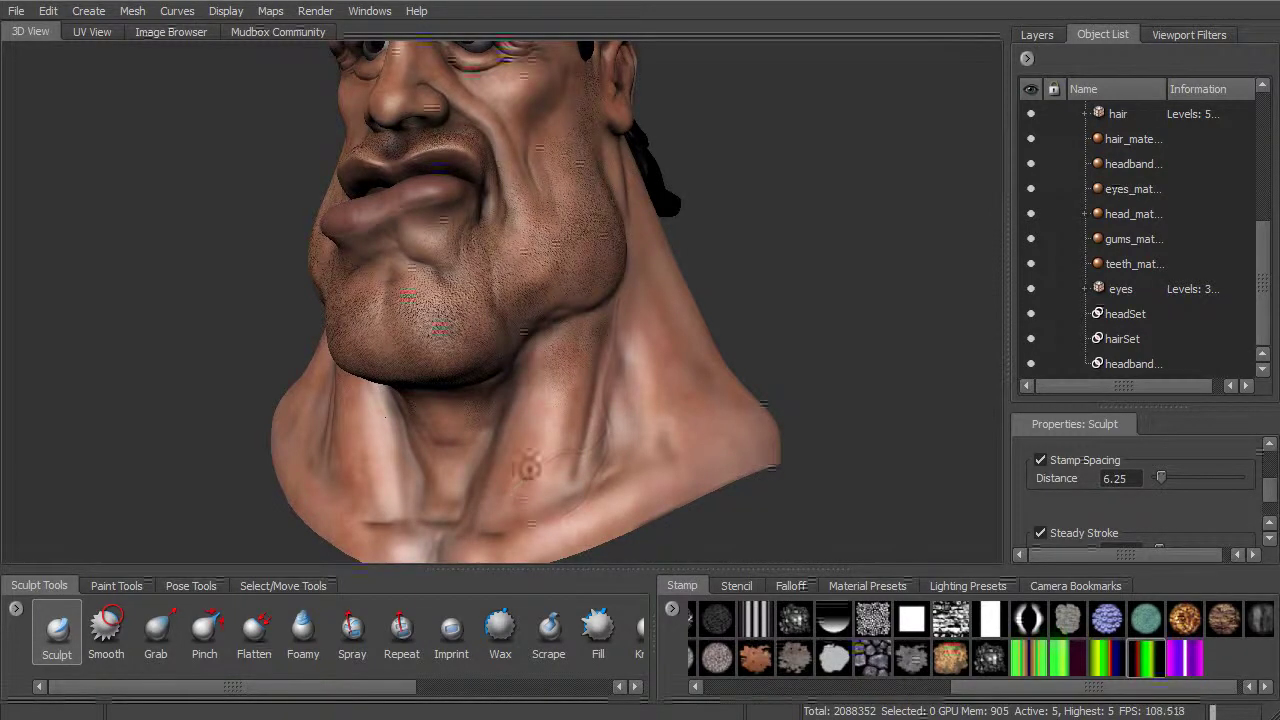
left_click_drag(527, 408, 553, 407, "alt")
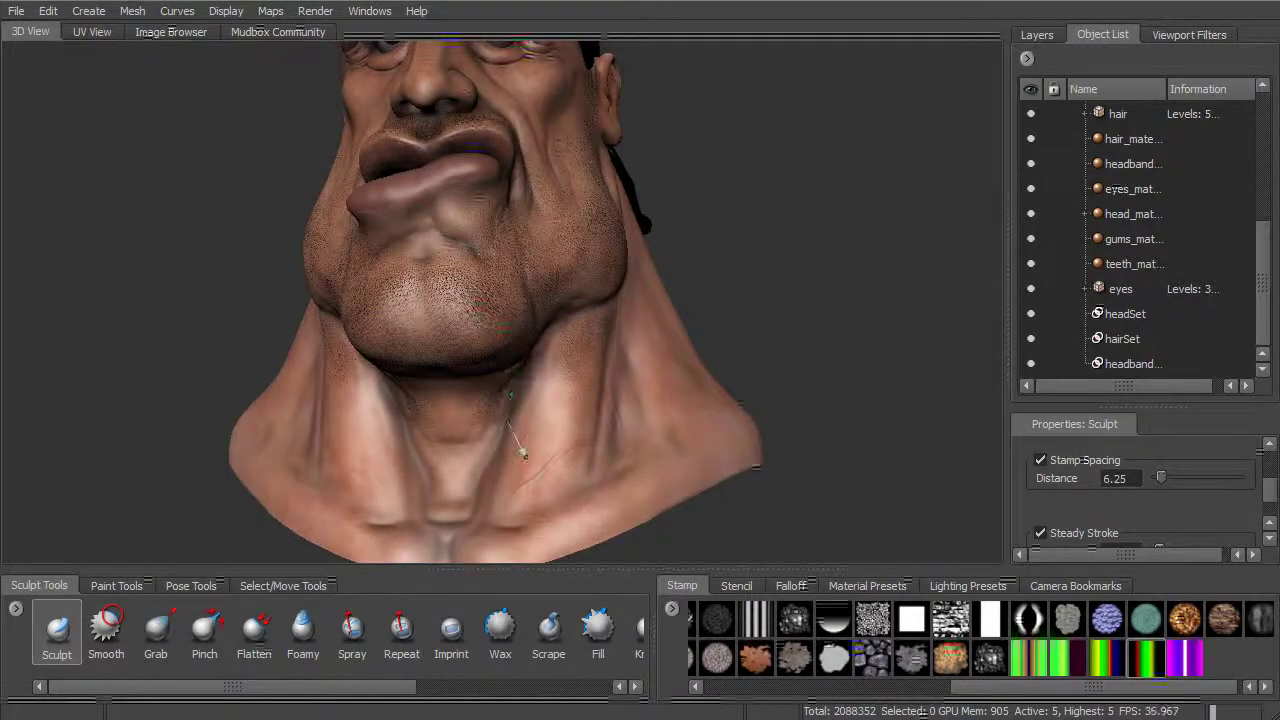
left_click_drag(606, 374, 570, 384)
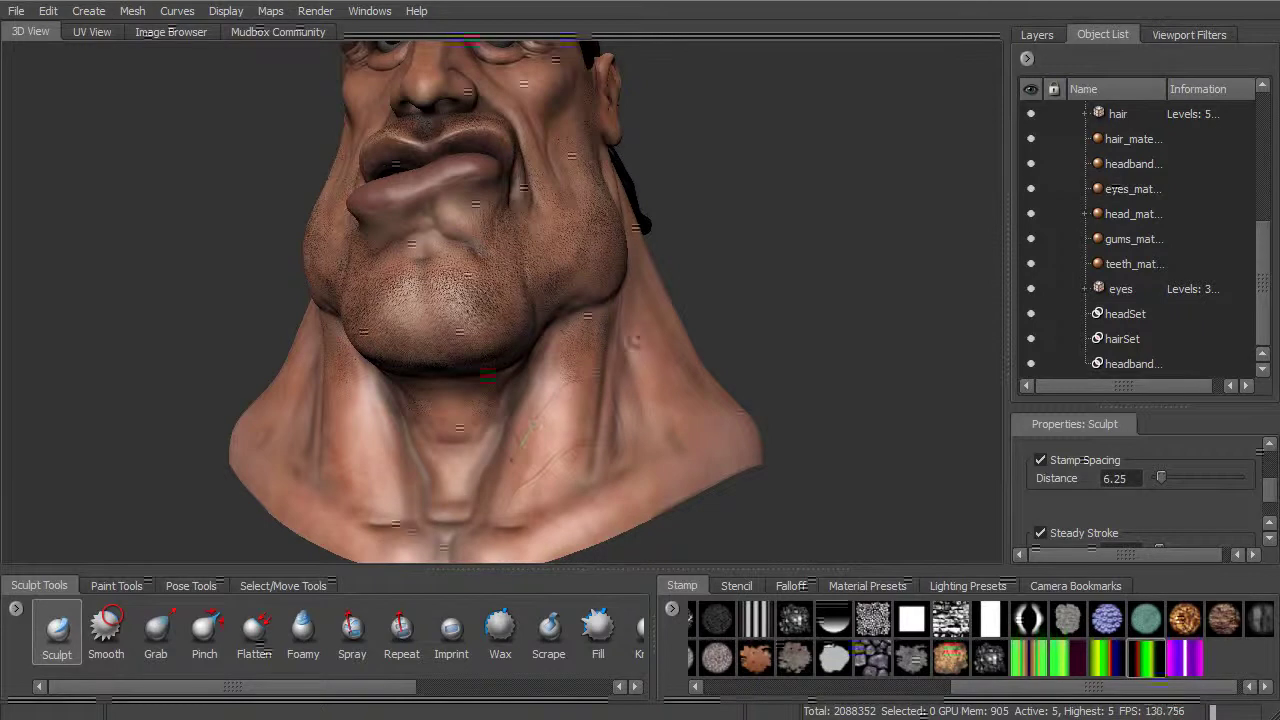
left_click_drag(622, 388, 678, 402)
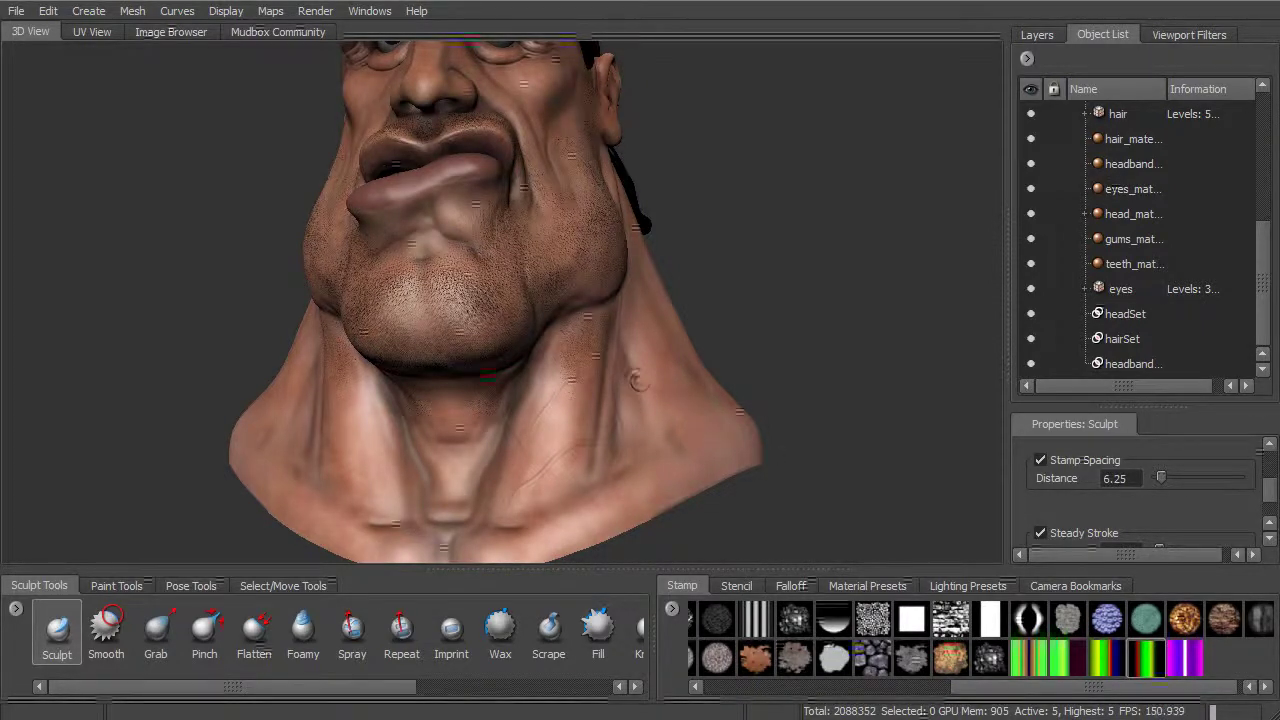
left_click_drag(728, 461, 742, 461, "alt")
Step: Sculpt matching thin veins across the muscles on the character's right side of the neck
left_click_drag(733, 410, 443, 434, "alt")
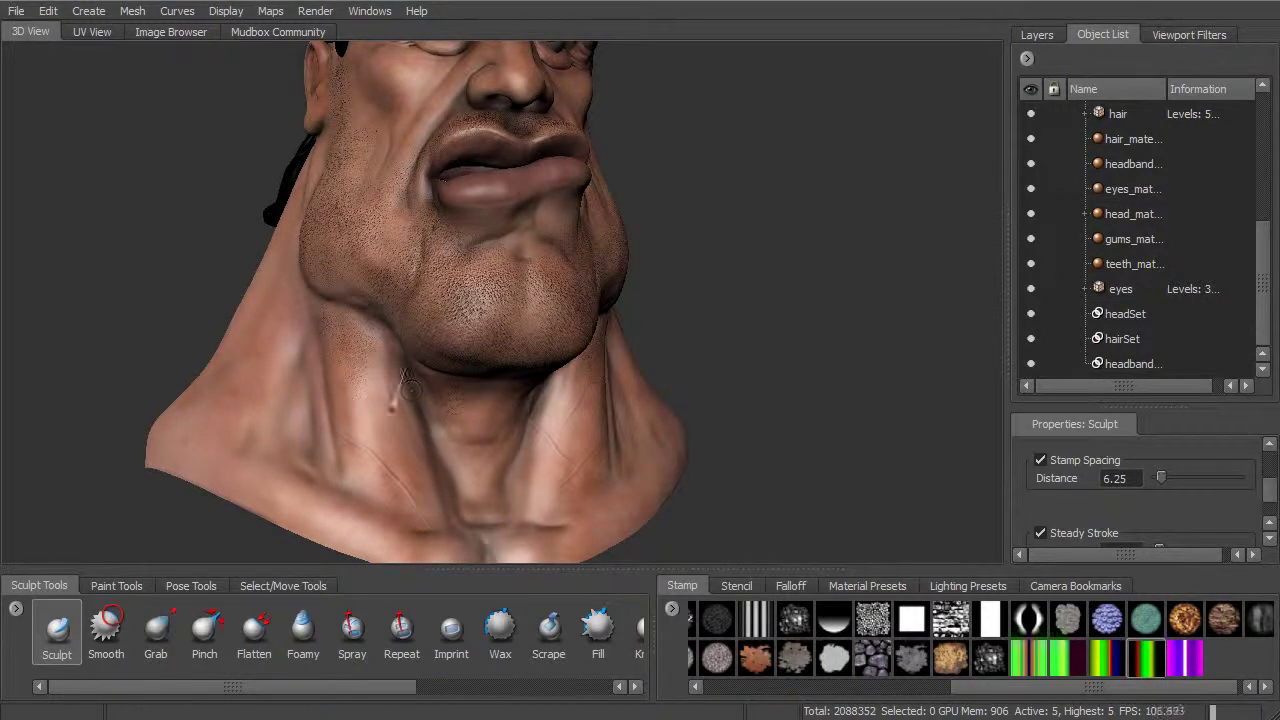
mouse_move(373, 404)
left_mouse_down()
mouse_move(333, 401)
mouse_move(363, 403)
left_mouse_up()
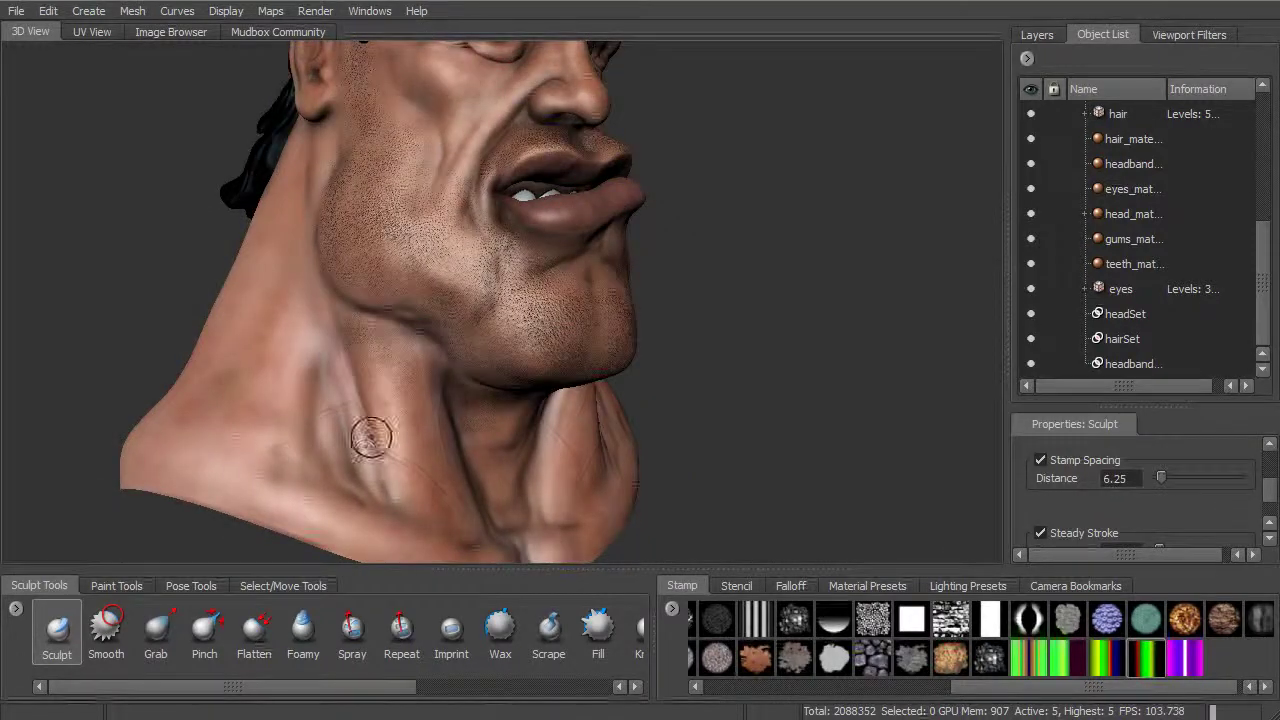
left_click_drag(343, 358, 324, 363)
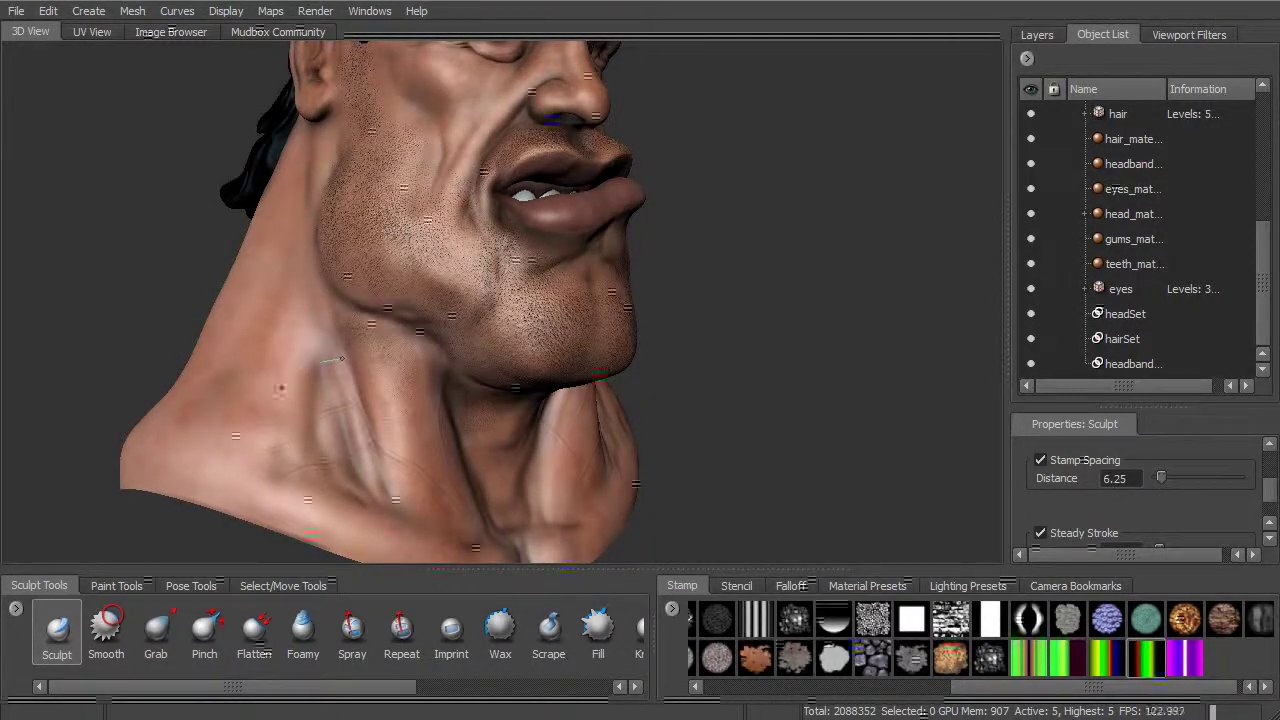
mouse_move(320, 500)
left_mouse_down("alt")
mouse_move(363, 449)
mouse_move(342, 500)
left_mouse_up("alt")
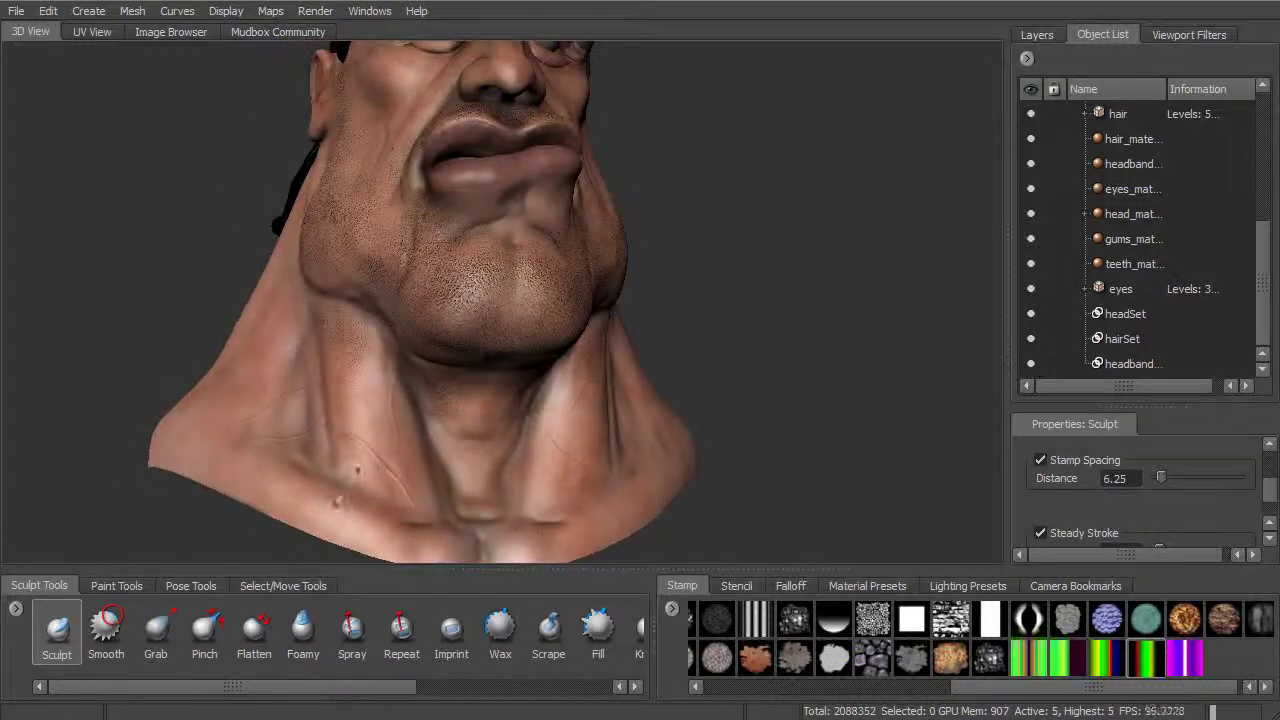
Step: Review the finished snarl and neck veins from the front, low and three-quarter angles
right_click_drag(577, 443, 646, 517, "alt")
mouse_move(646, 517)
left_mouse_down("alt")
mouse_move(401, 417)
mouse_move(420, 420)
left_mouse_up("alt")
right_click_drag(420, 420, 590, 368, "alt")
middle_click_drag(590, 369, 614, 472, "alt")
left_click_drag(614, 472, 671, 391, "alt")
right_click_drag(671, 391, 697, 386, "alt")
left_click_drag(697, 386, 718, 407, "alt")
middle_click_drag(718, 407, 680, 421, "alt")
mouse_move(722, 410)
left_mouse_down("alt")
mouse_move(780, 408)
mouse_move(712, 404)
left_mouse_up("alt")
left_click_drag(560, 320, 430, 325, "alt")
mouse_move(697, 418)
left_mouse_down("alt")
mouse_move(840, 420)
mouse_move(560, 420)
mouse_move(803, 425)
mouse_move(748, 428)
mouse_move(751, 414)
mouse_move(675, 426)
left_mouse_up("alt")
left_click_drag(790, 405, 680, 392, "alt")
right_click_drag(688, 386, 760, 401, "alt")
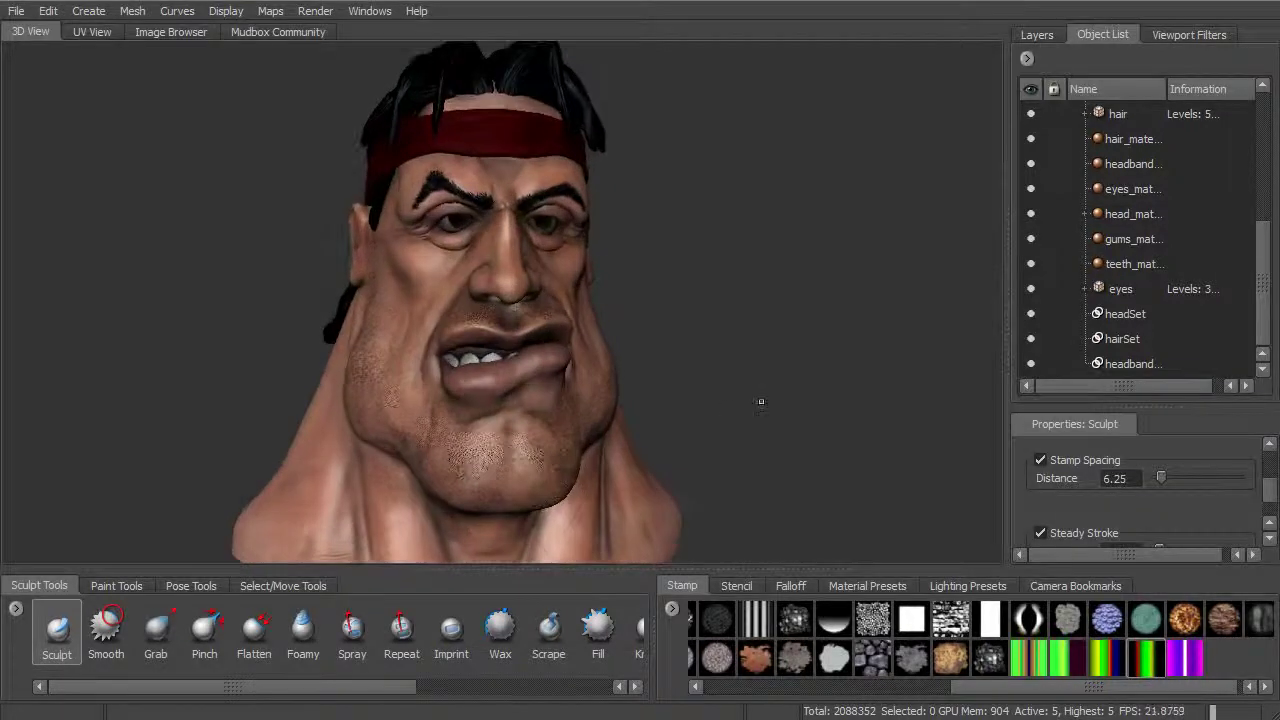
left_click_drag(760, 401, 738, 401, "alt")
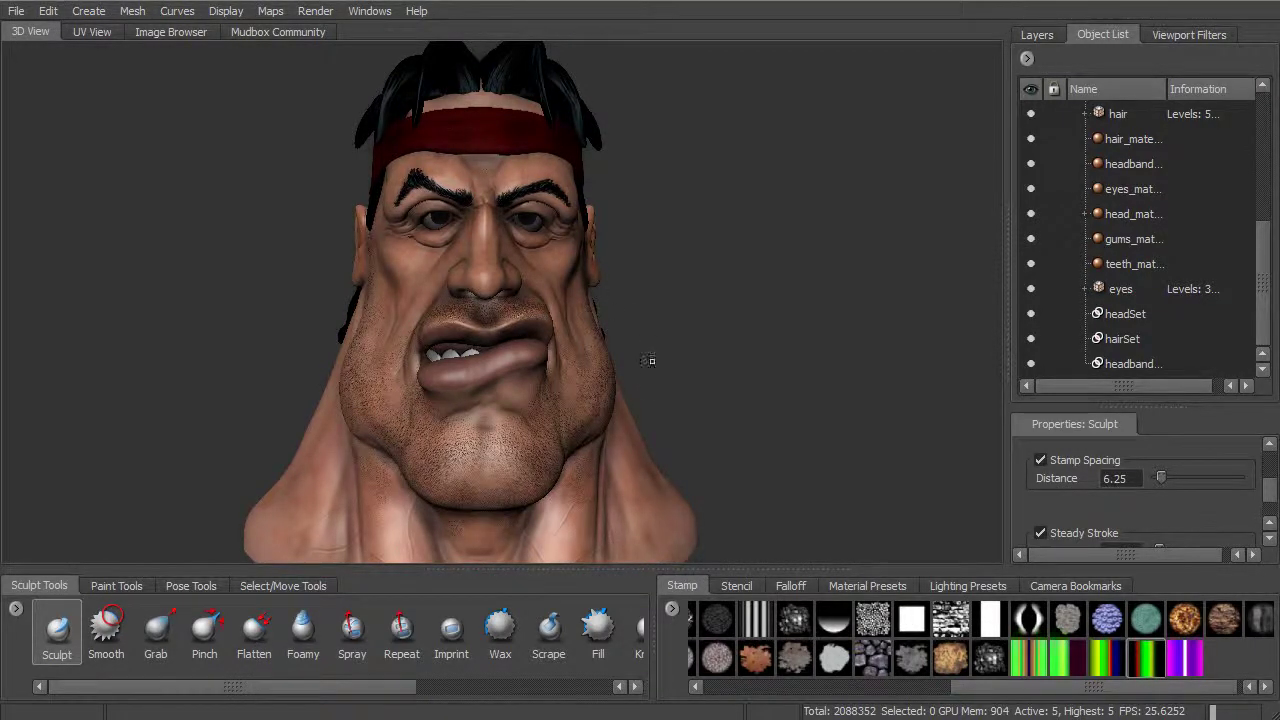
left_click_drag(716, 394, 690, 394, "alt")
right_click_drag(690, 394, 650, 394, "alt")
left_click_drag(650, 394, 720, 361, "alt")
right_click_drag(720, 361, 755, 361, "alt")
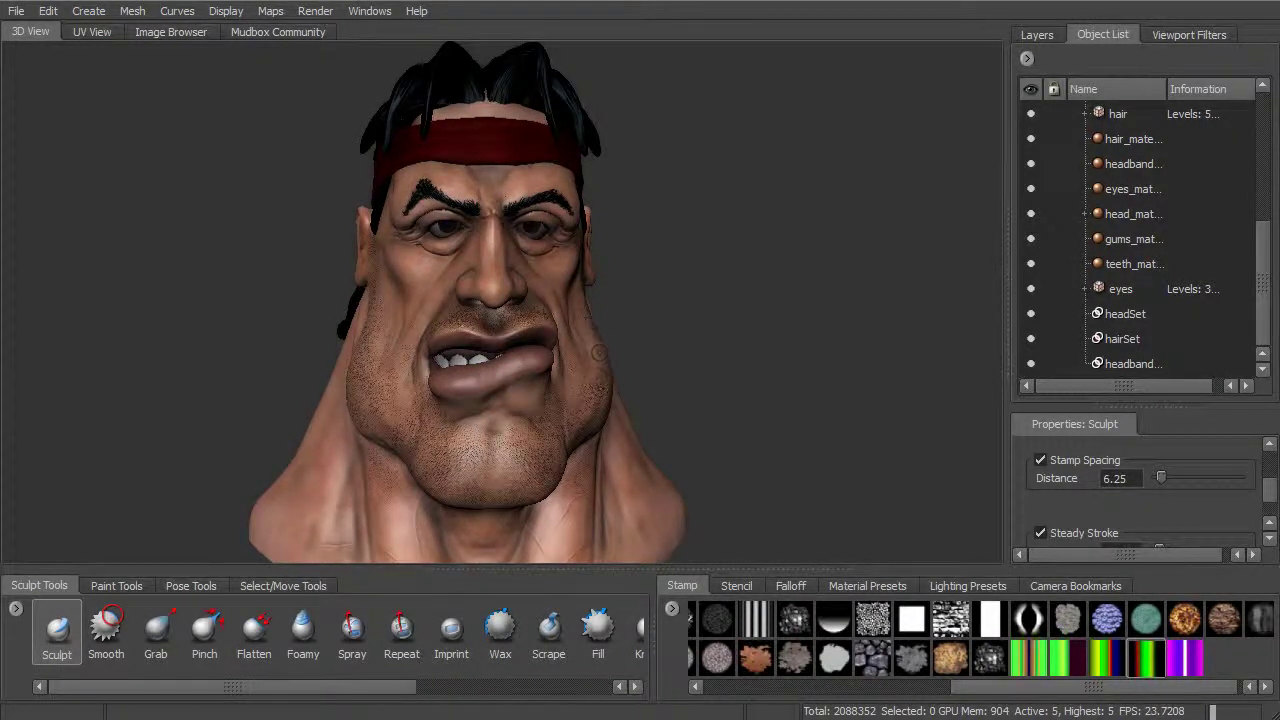
left_click_drag(670, 344, 678, 331, "alt")
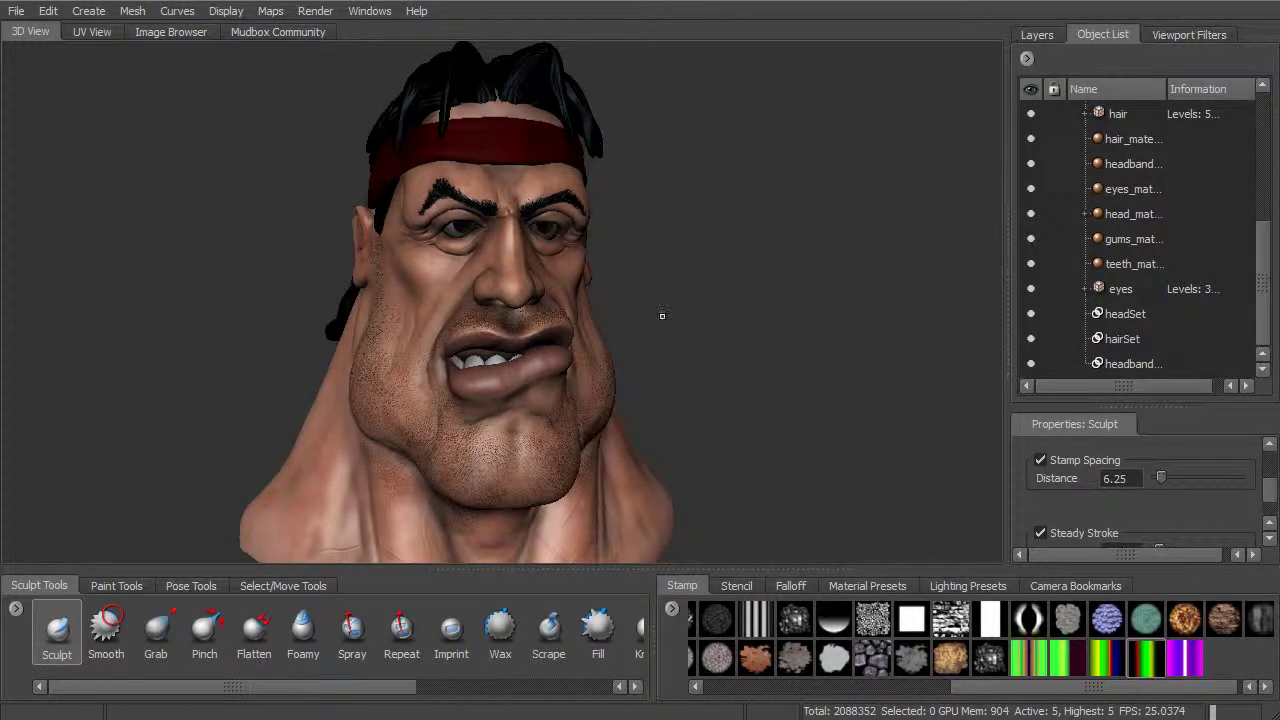
mouse_move(692, 353)
left_mouse_down("alt")
mouse_move(748, 354)
mouse_move(707, 356)
left_mouse_up("alt")
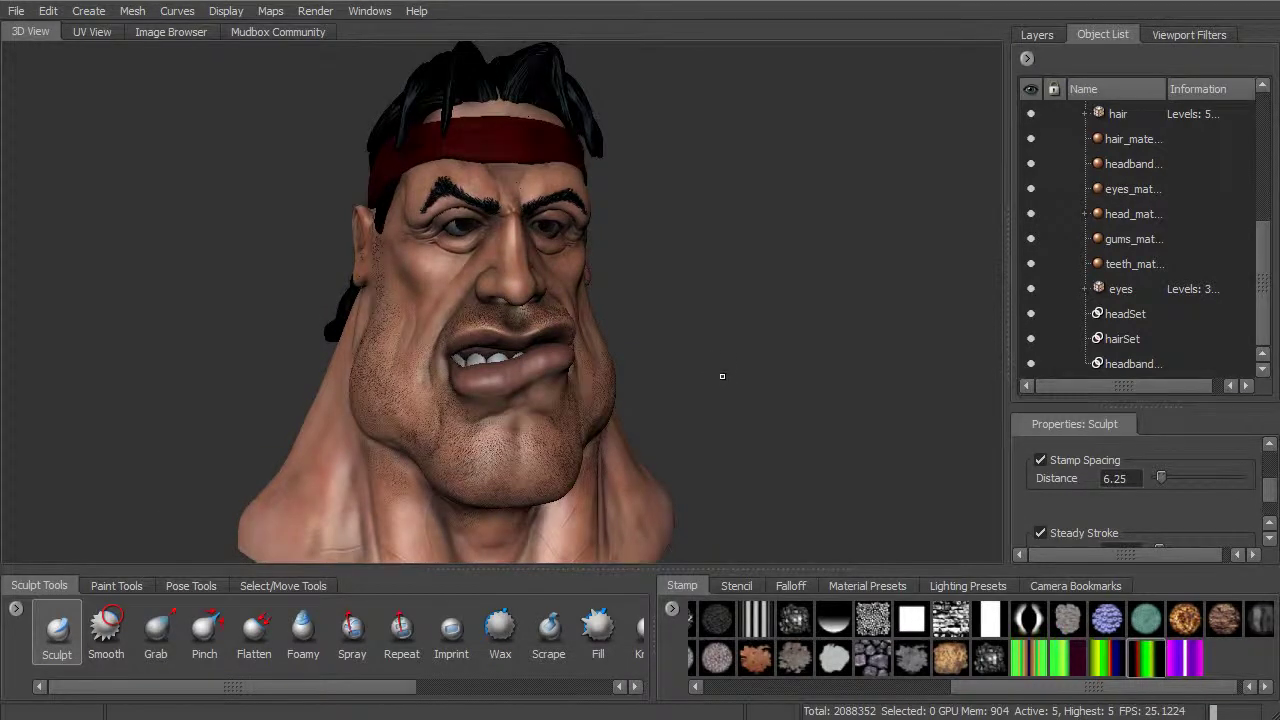
left_click_drag(714, 323, 700, 326, "alt")
middle_click_drag(700, 326, 700, 352, "alt")
right_click_drag(717, 354, 738, 360, "alt")
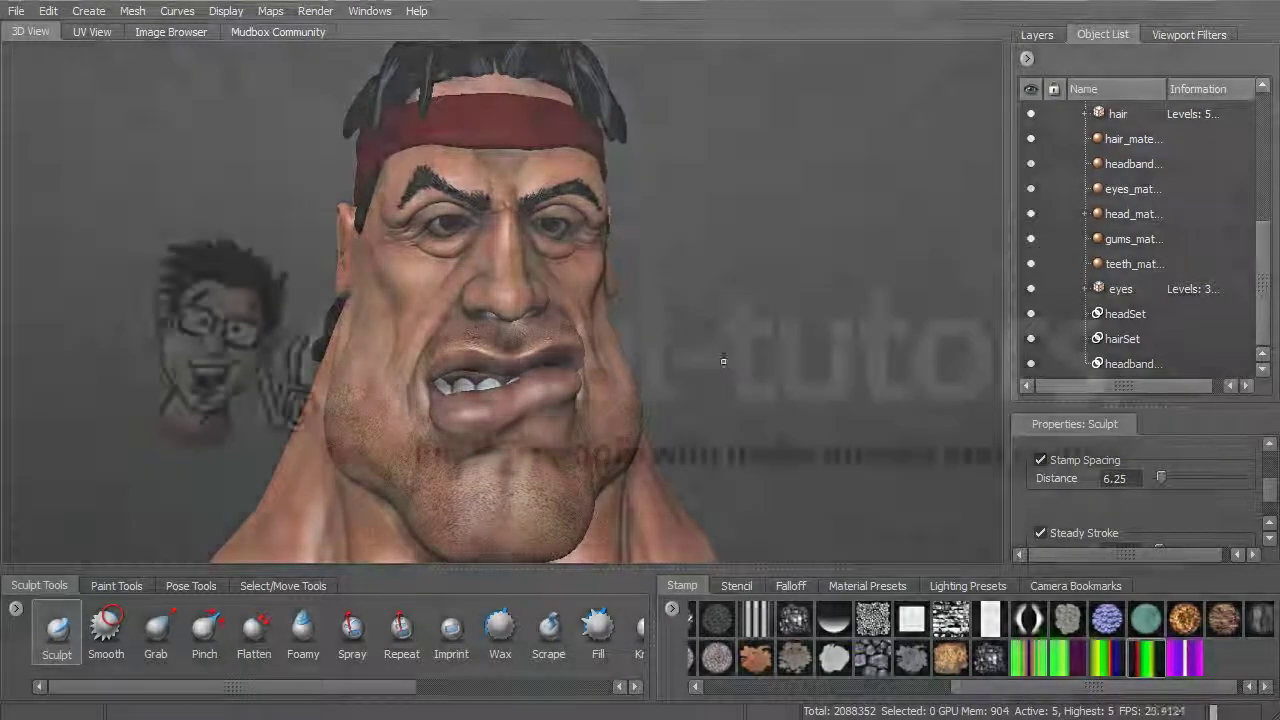